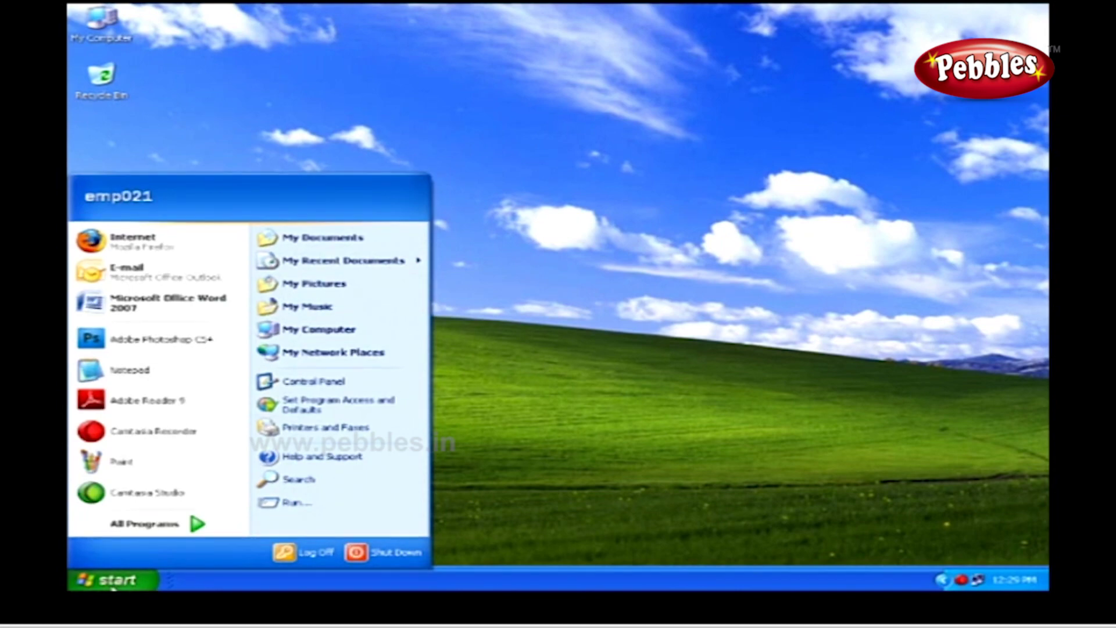
Step: Launch Adobe Photoshop CS4 from the list of installed programs
left_click(165, 525)
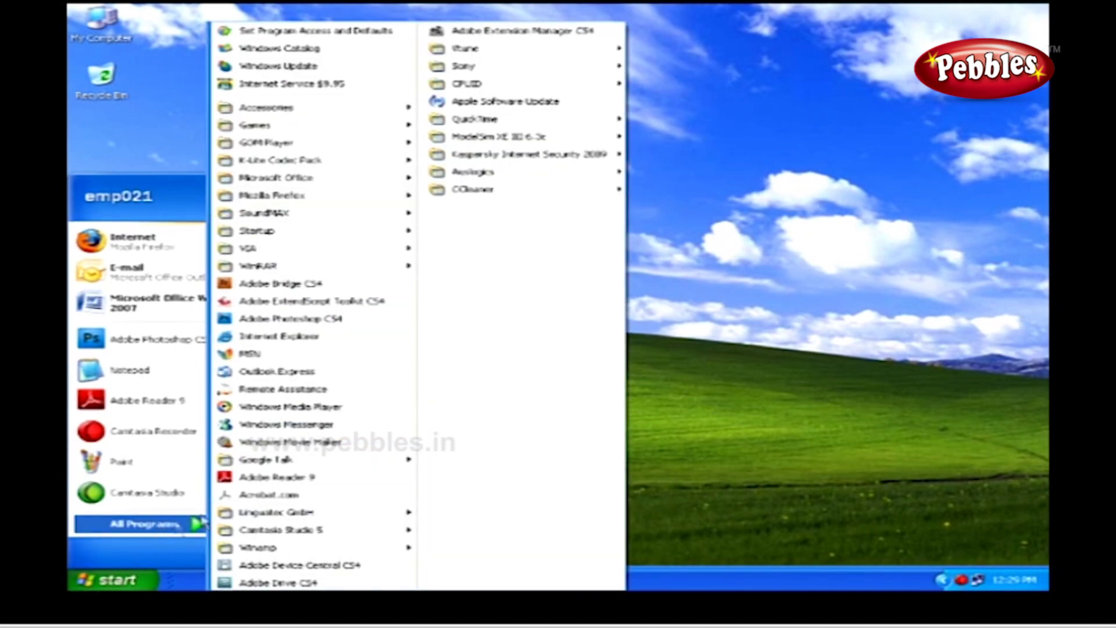
left_click(351, 319)
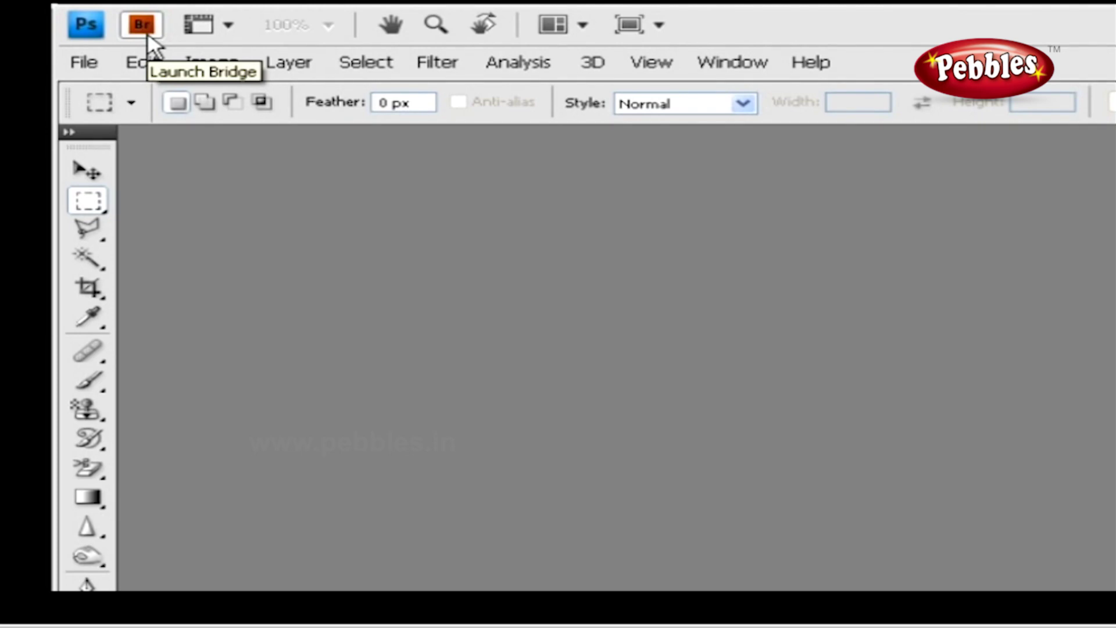
Step: Look at the display options for guides, grids and rulers and at the zoom level setting
left_click(227, 26)
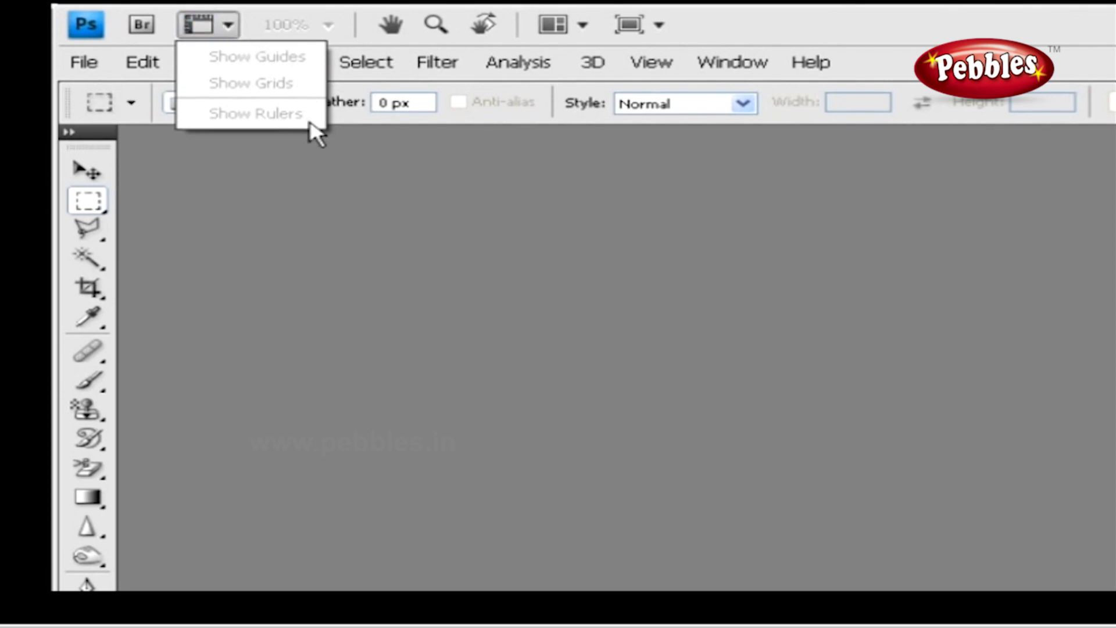
left_click(333, 34)
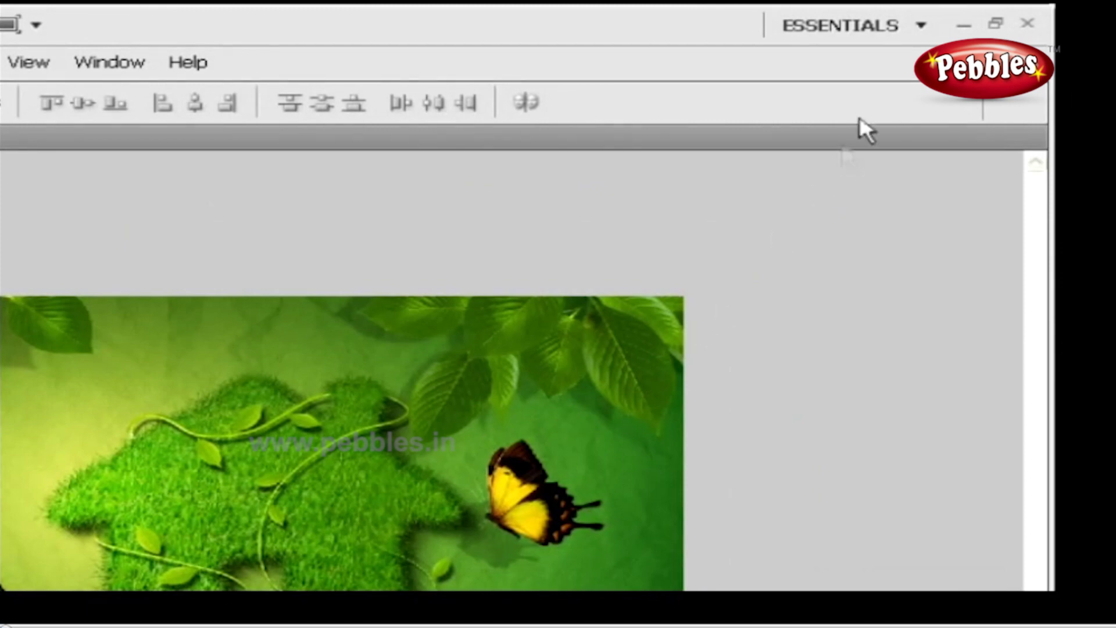
Step: Apply the Essentials workspace to the open Workspaces.psd document
left_click(882, 36)
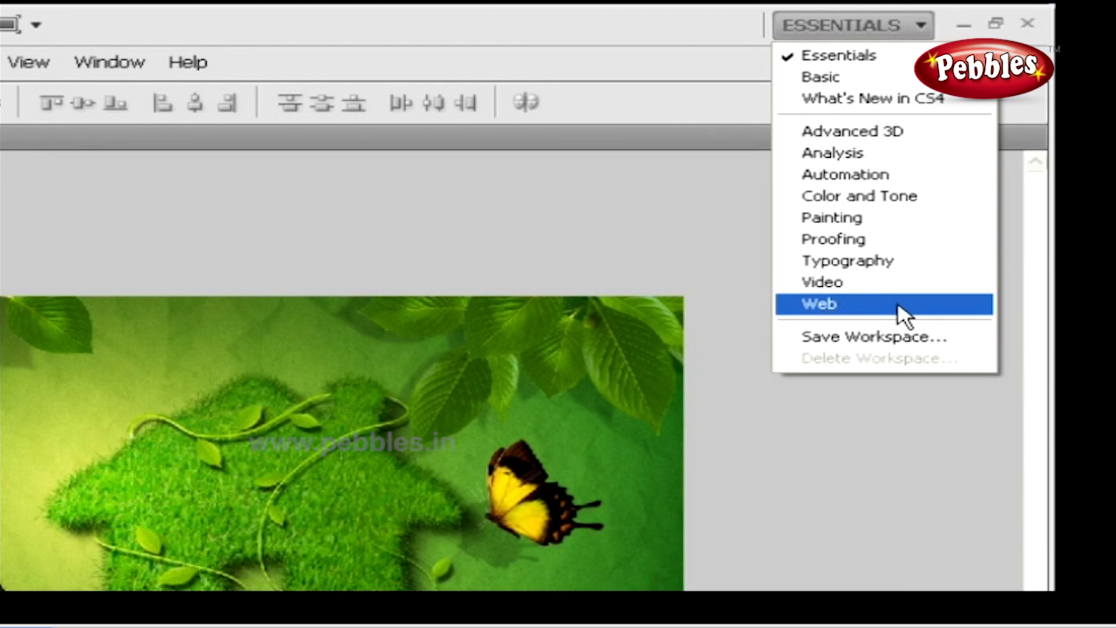
left_click(866, 58)
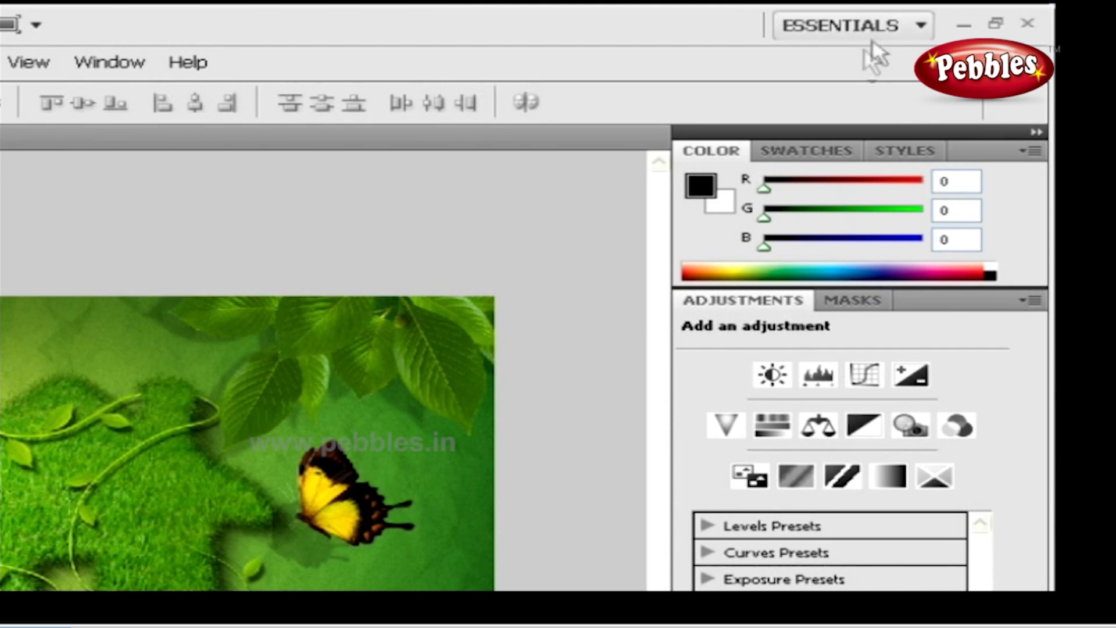
Step: Switch to the Basic workspace, accepting its menu and shortcut changes, and expand the collapsed panels
left_click(881, 23)
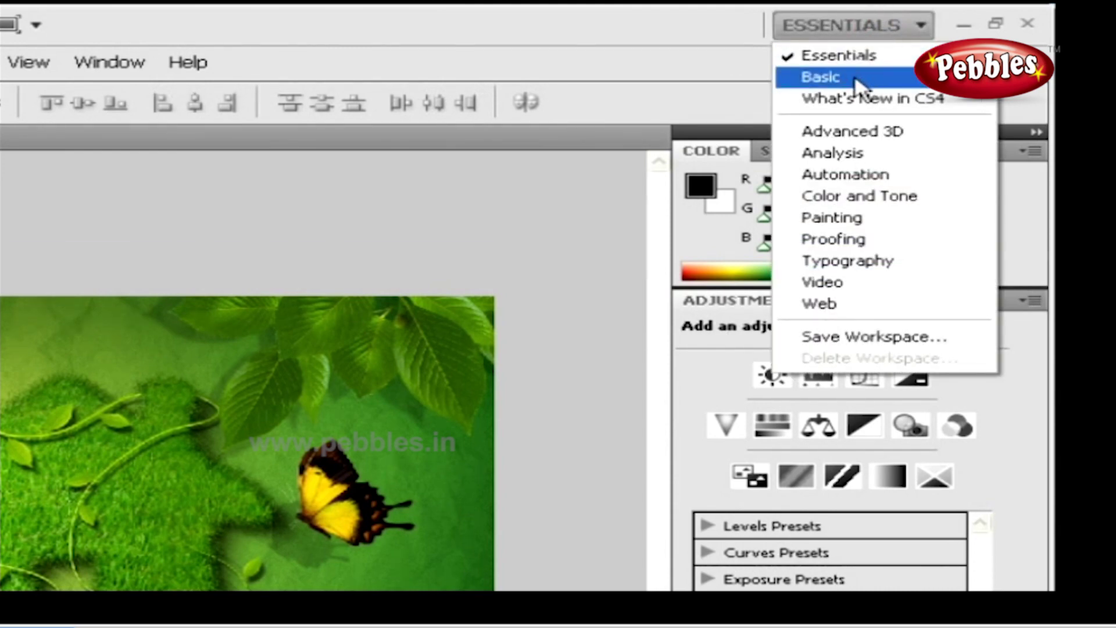
left_click(858, 79)
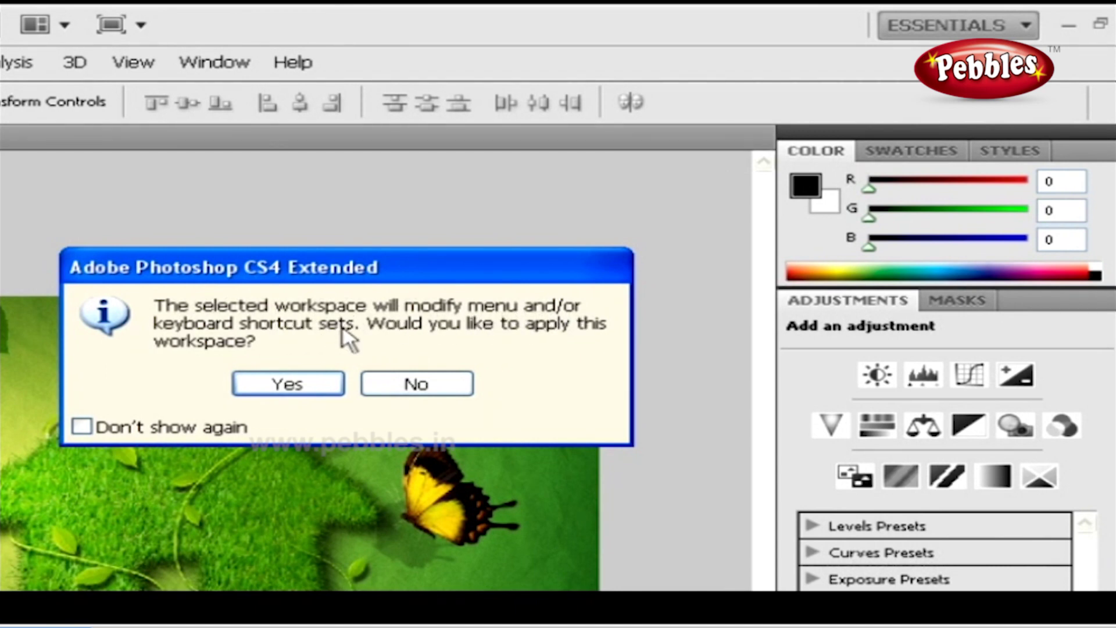
left_click(310, 385)
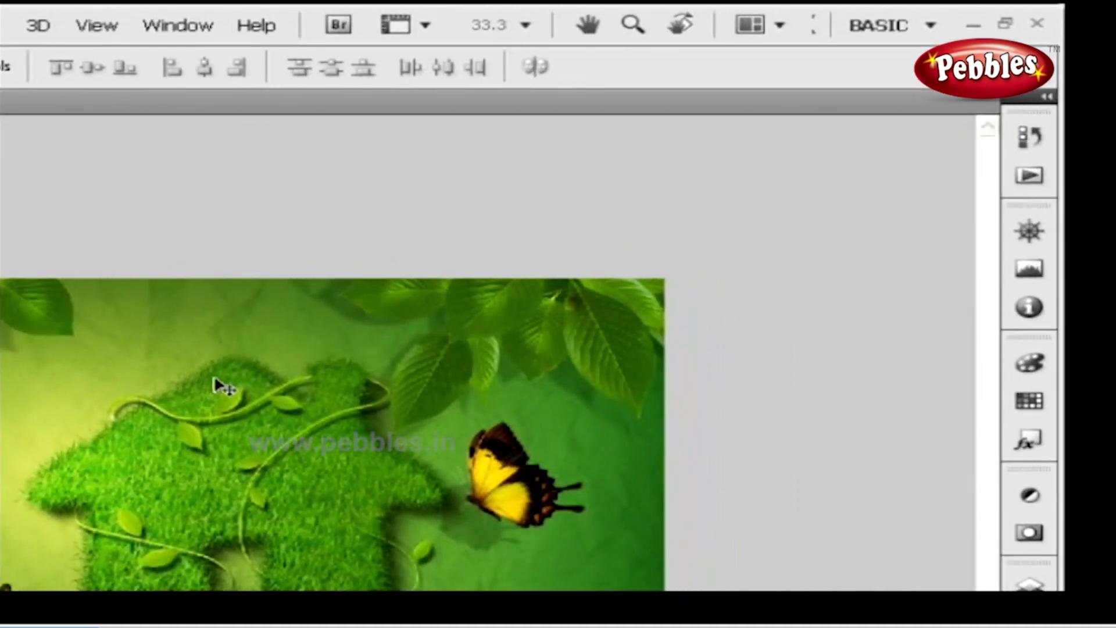
left_click(1047, 98)
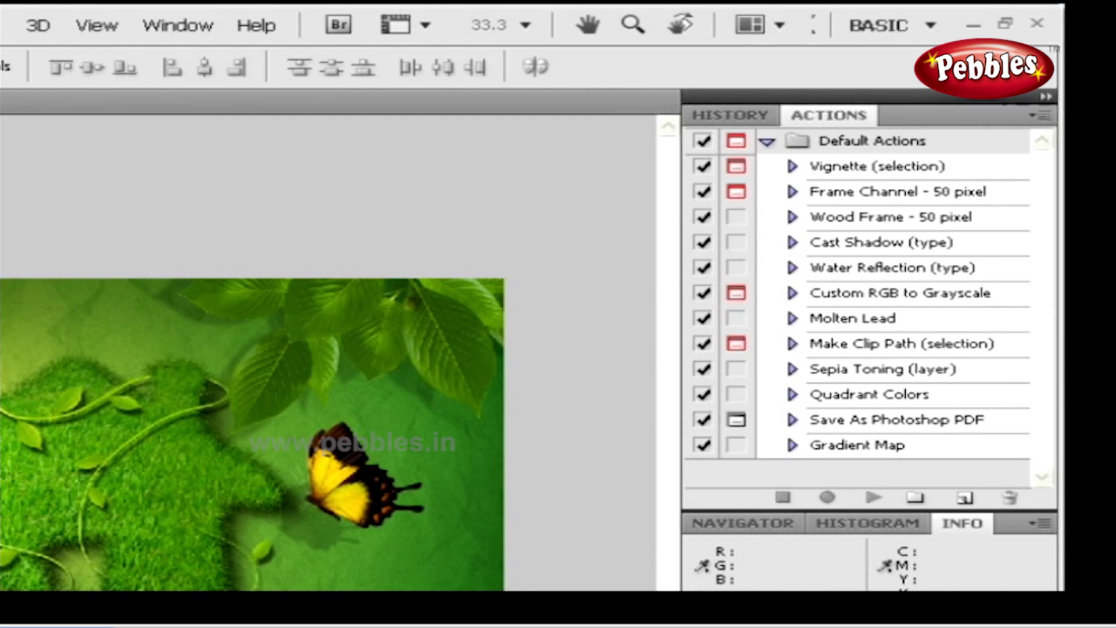
Step: Switch to the What's New in CS4 workspace and accept its menu and keyboard shortcut changes
left_click(923, 26)
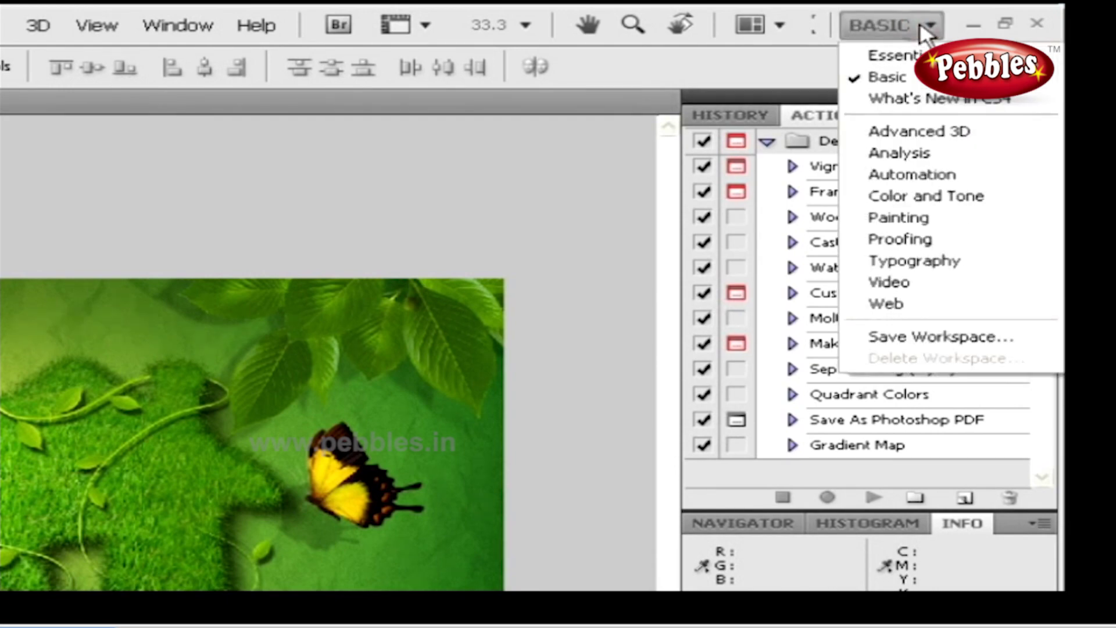
left_click(982, 100)
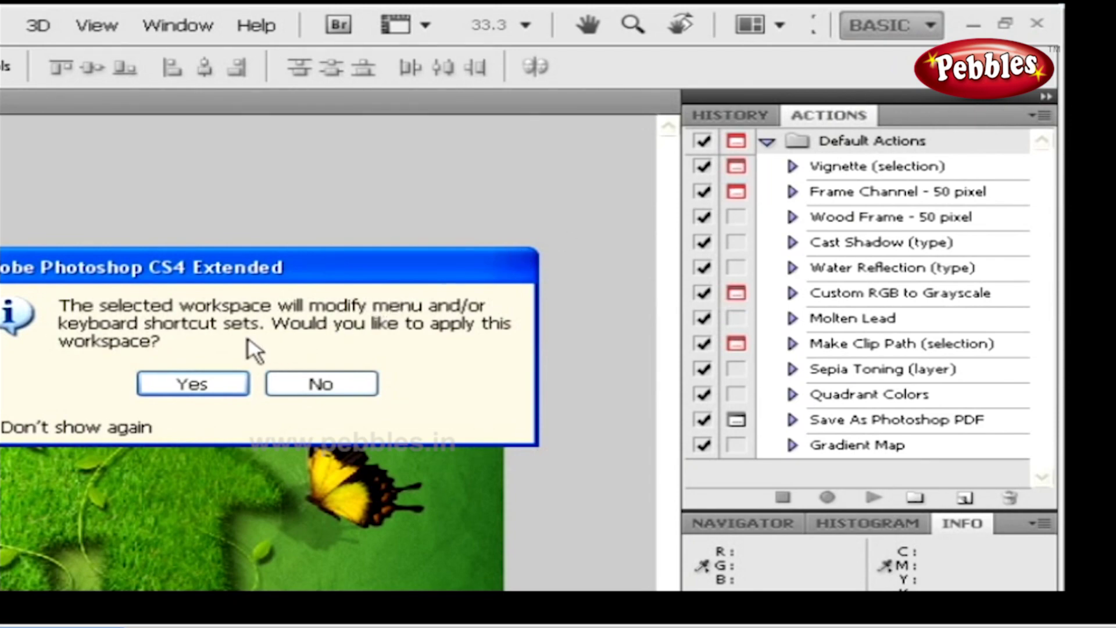
left_click(214, 389)
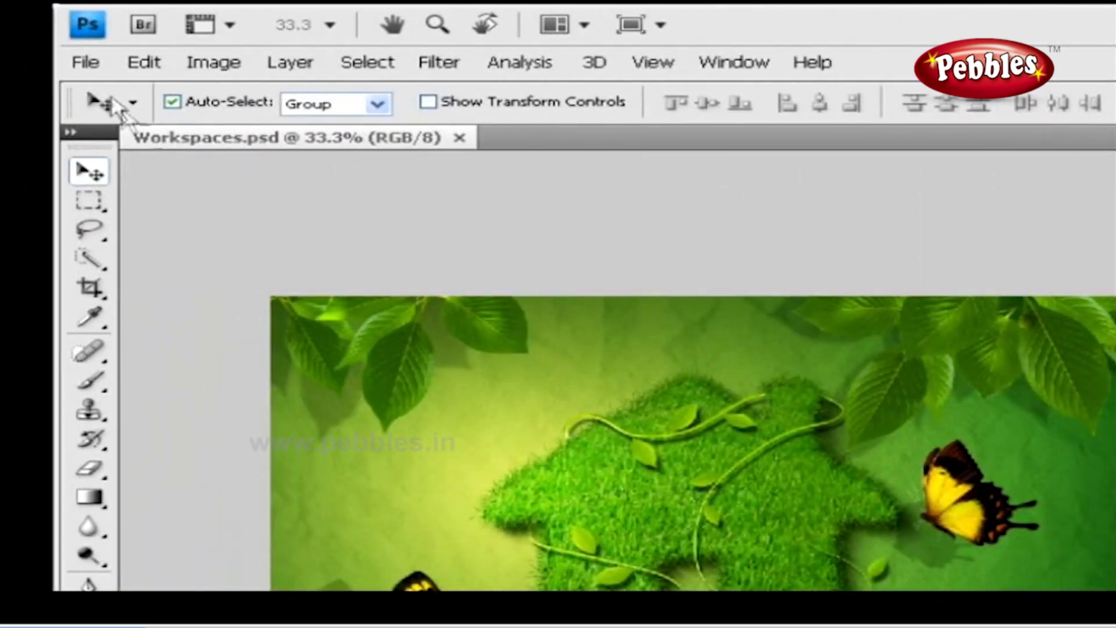
Step: Look through the menus from File to Help for the commands highlighted by the What's New in CS4 workspace
left_click(84, 60)
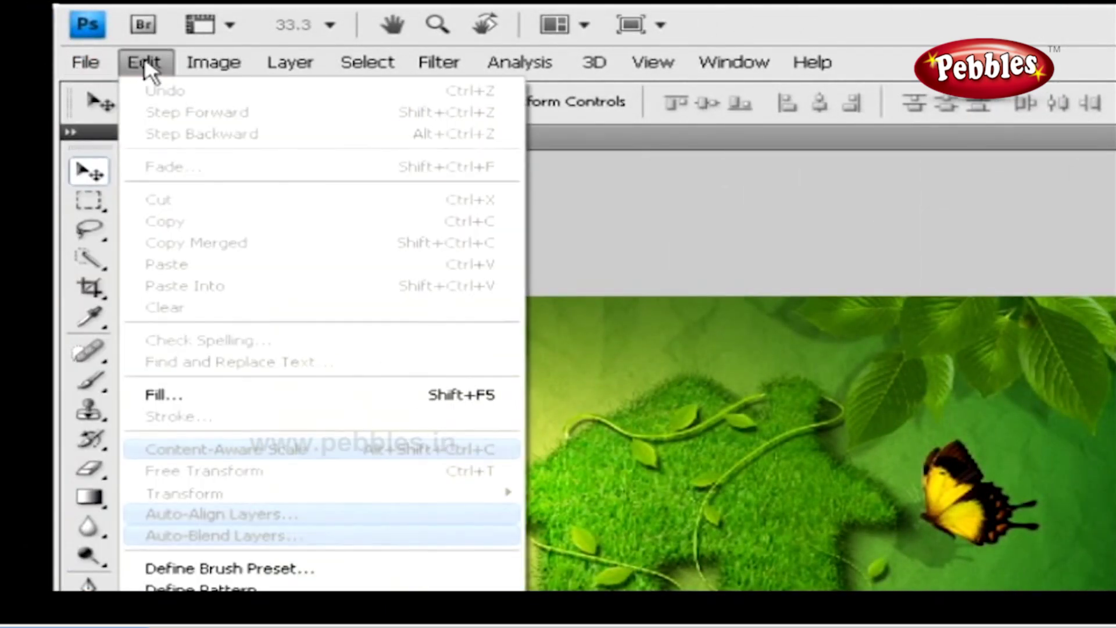
mouse_move(197, 63)
mouse_move(352, 65)
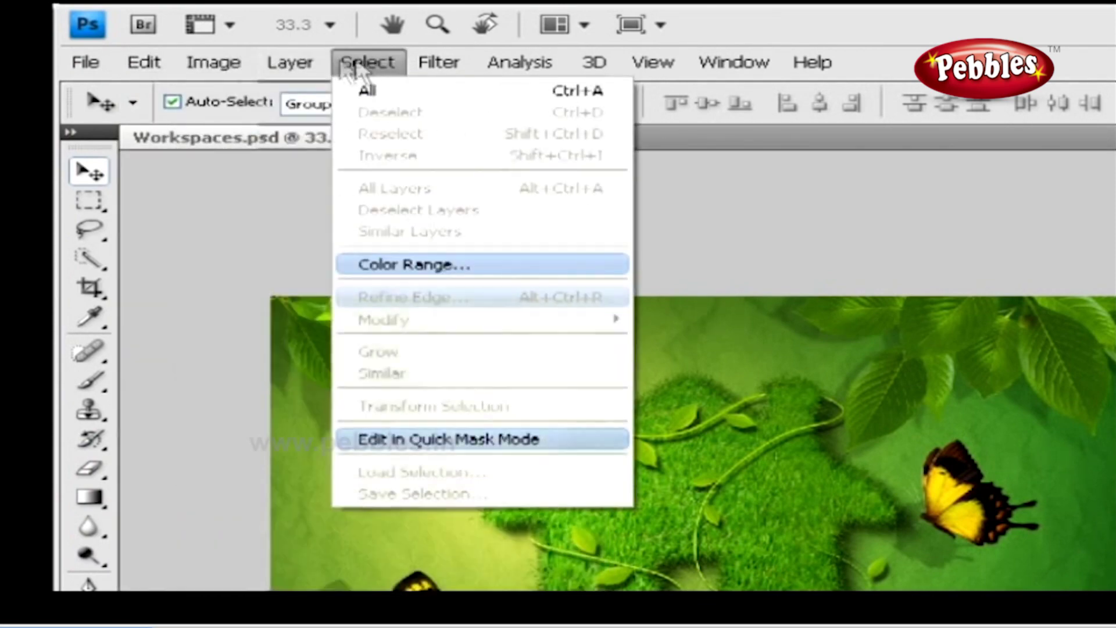
mouse_move(634, 63)
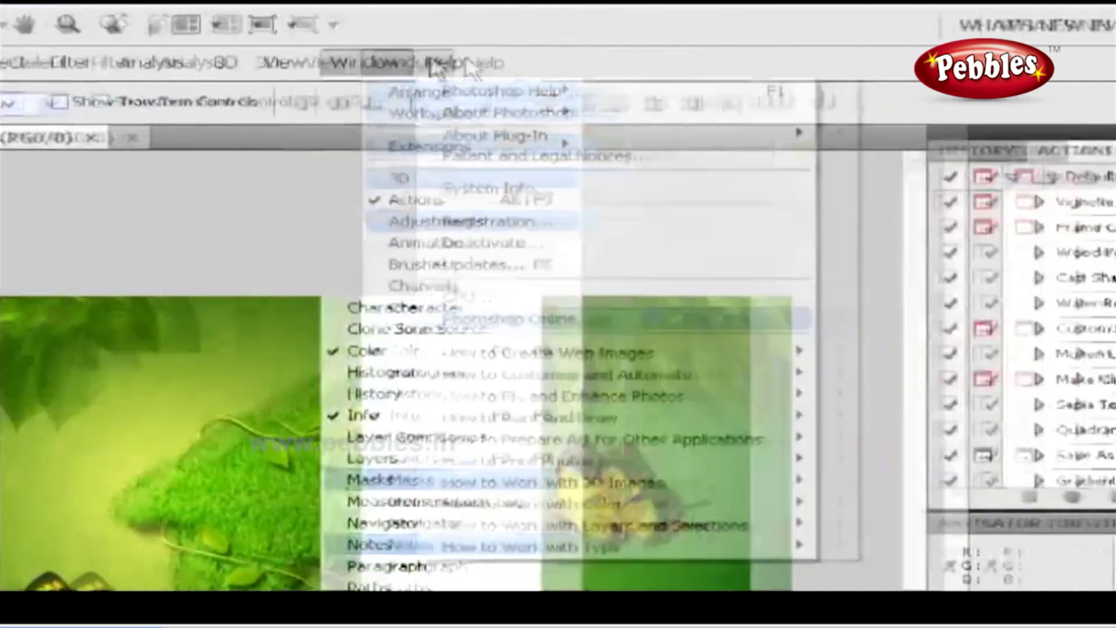
mouse_move(817, 64)
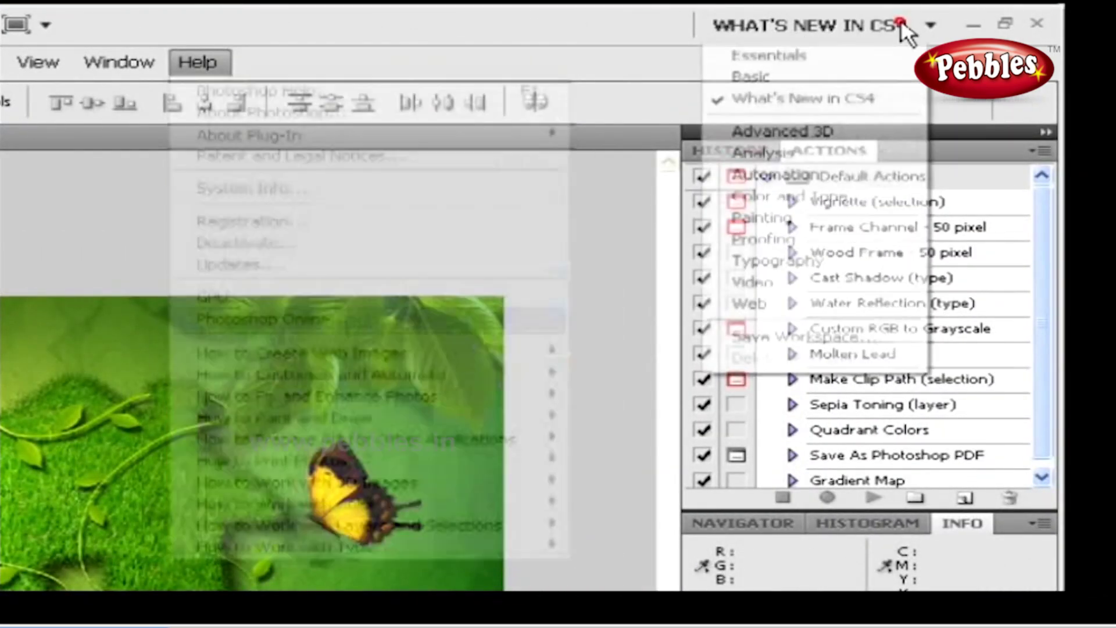
Step: Show the Advanced 3D workspace, followed by the Analysis workspace
left_click(907, 25)
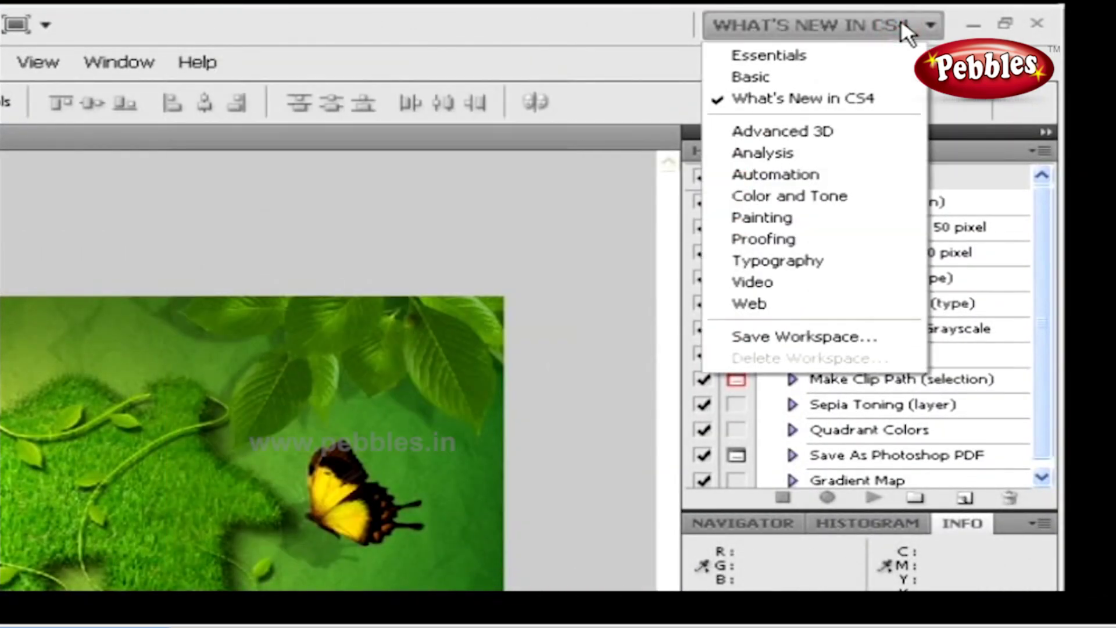
left_click(847, 130)
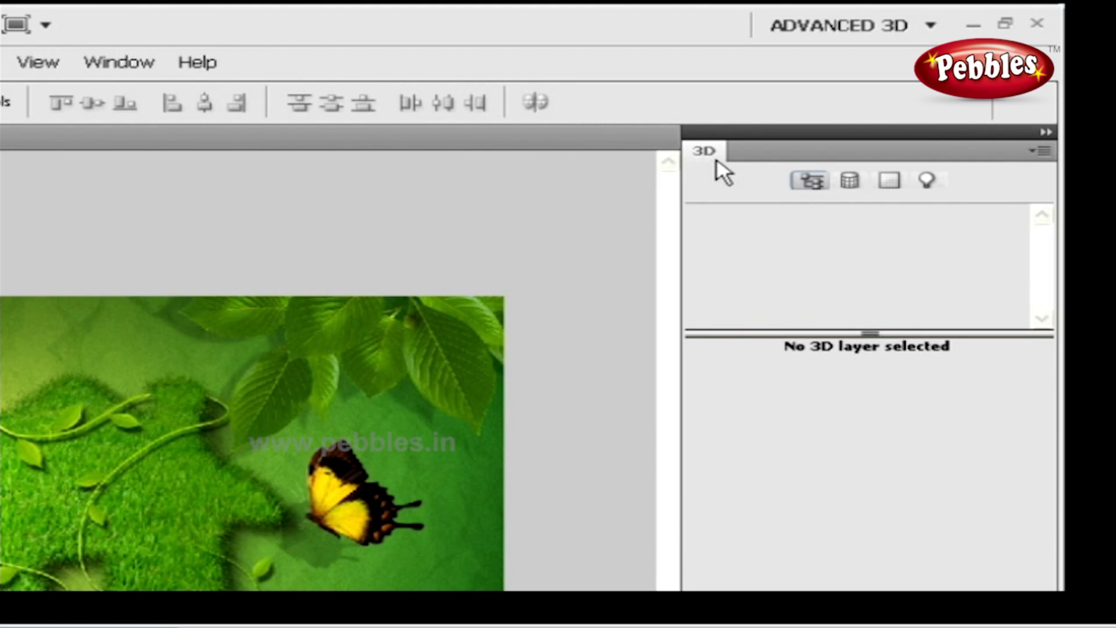
left_click(858, 24)
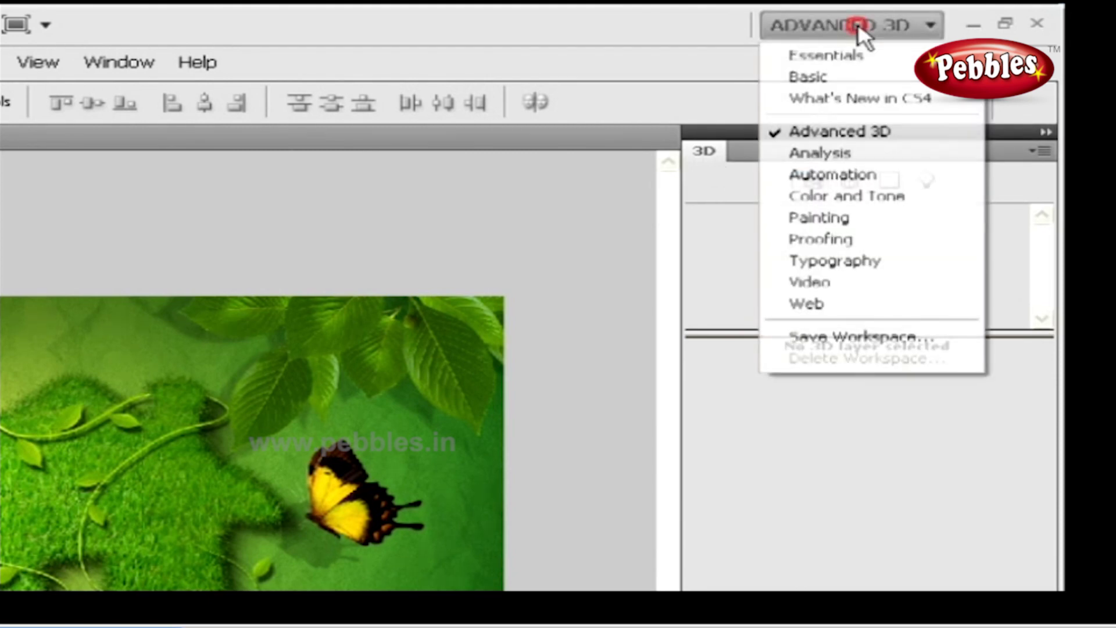
left_click(857, 148)
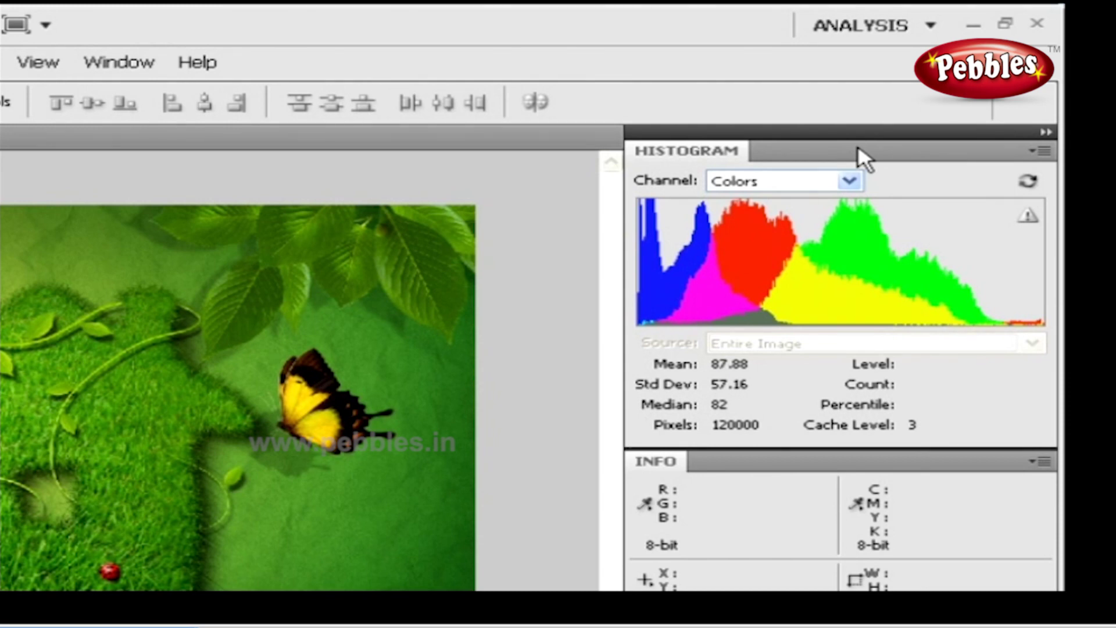
Step: Show the Automation workspace, followed by the Color and Tone workspace
left_click(893, 24)
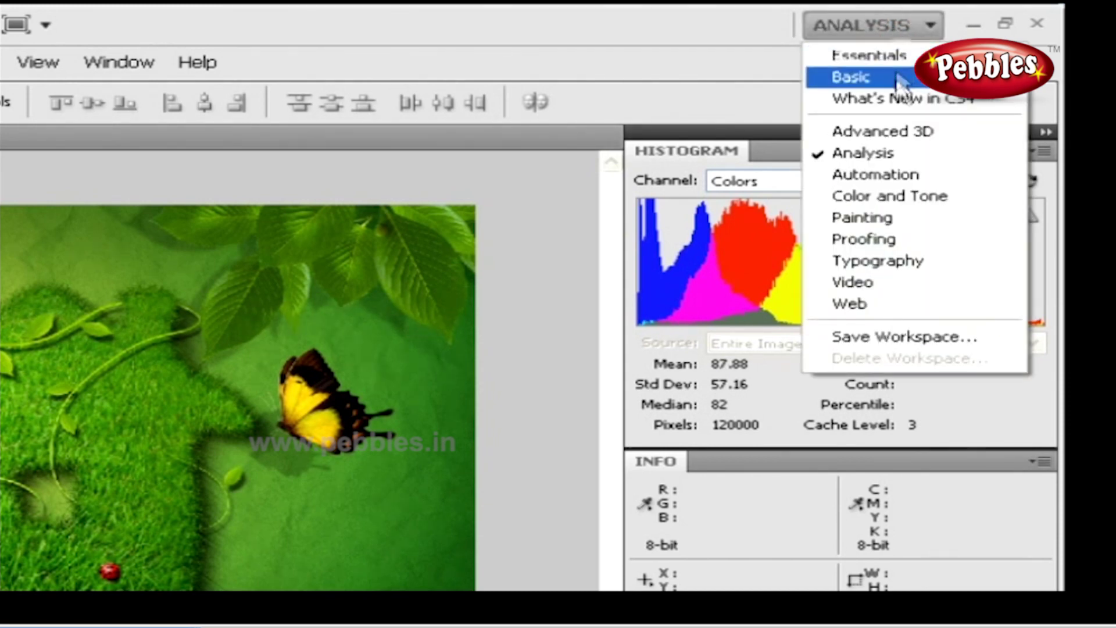
left_click(919, 175)
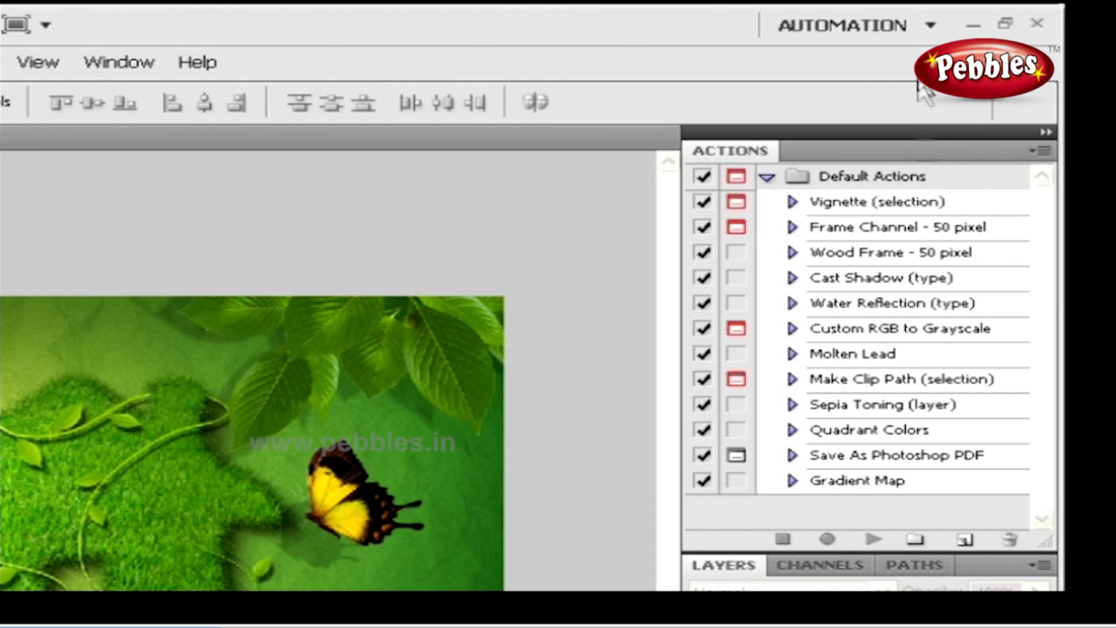
left_click(925, 28)
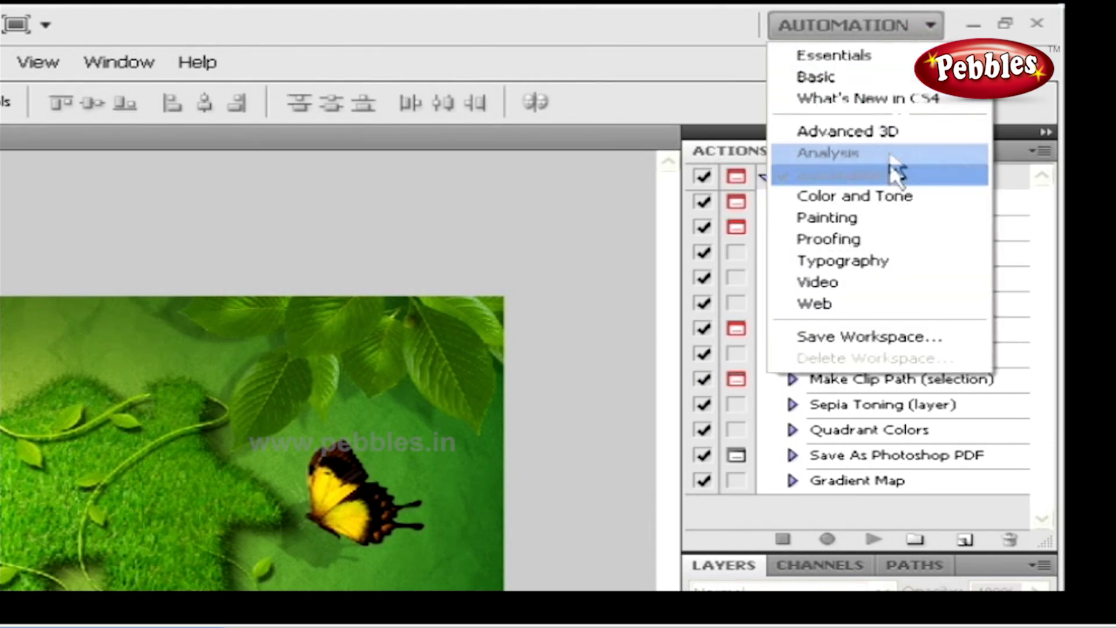
left_click(892, 198)
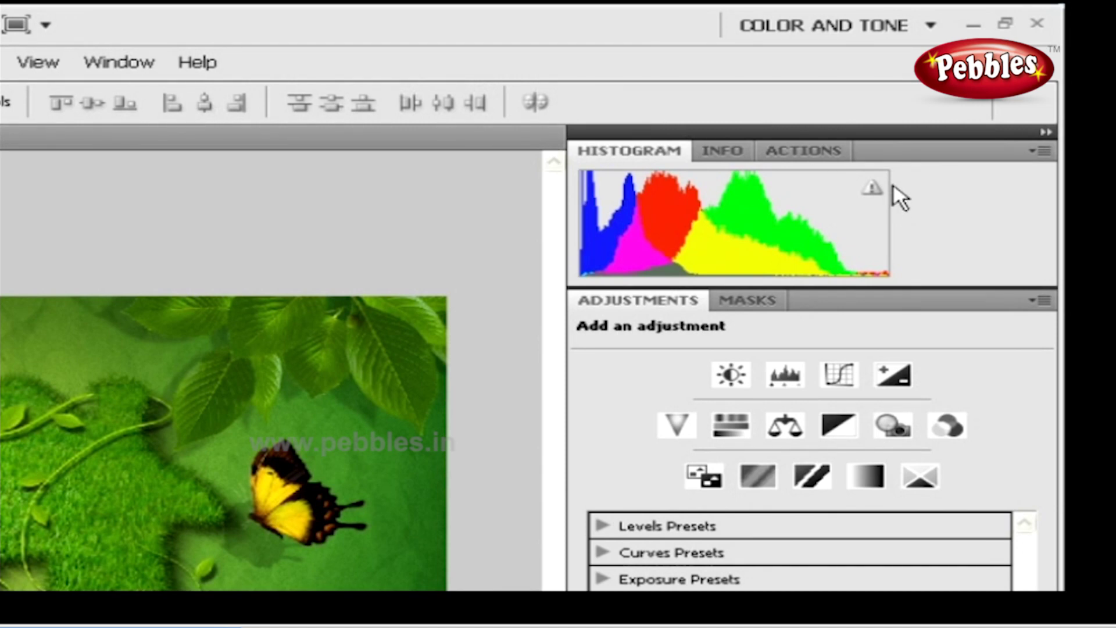
Step: Show the Painting workspace, followed by the Proofing workspace
left_click(901, 26)
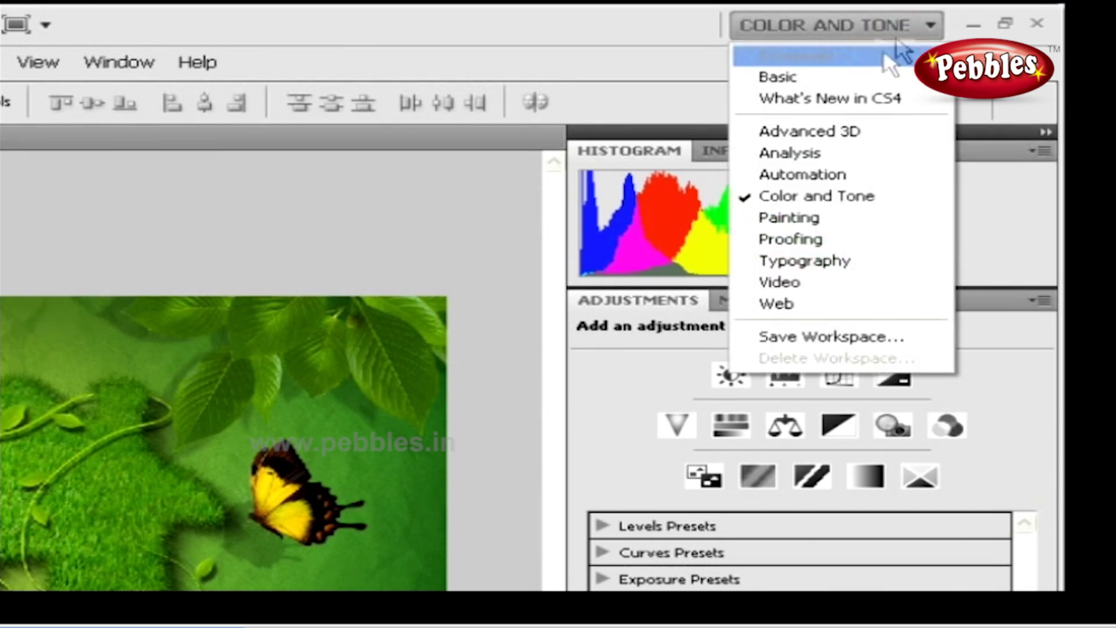
left_click(829, 218)
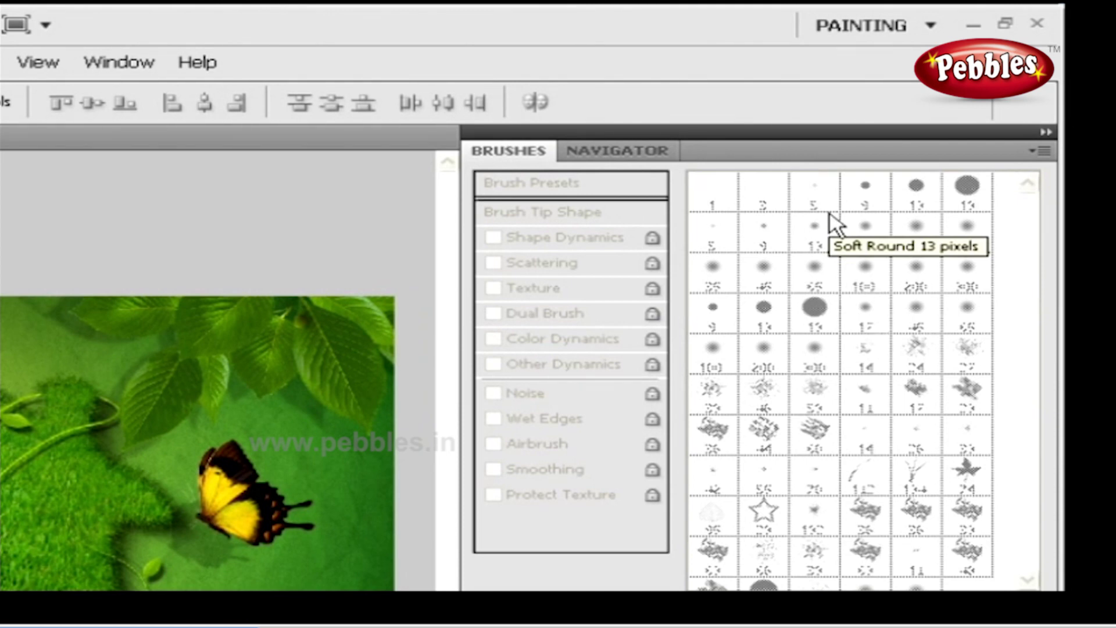
left_click(870, 23)
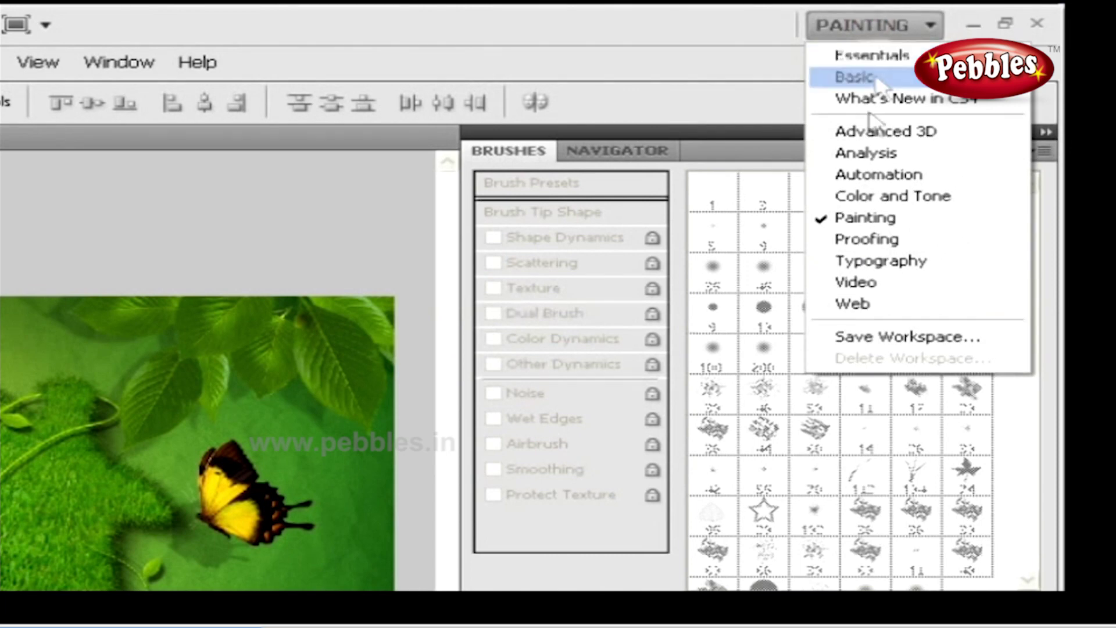
left_click(866, 239)
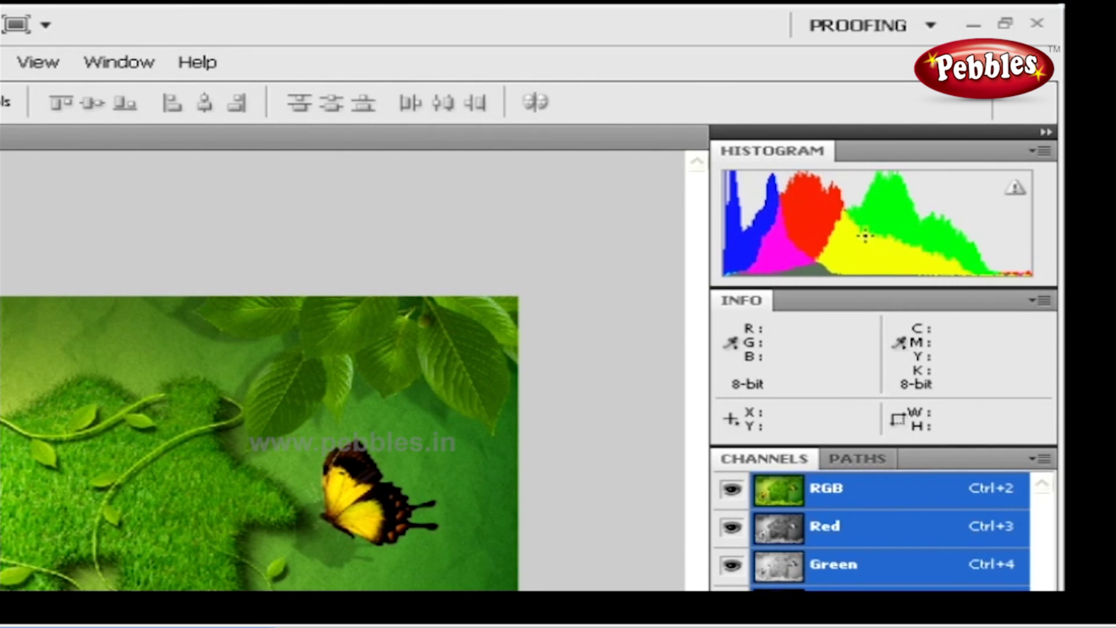
Step: Show the Typography workspace, followed by the Video workspace
left_click(901, 28)
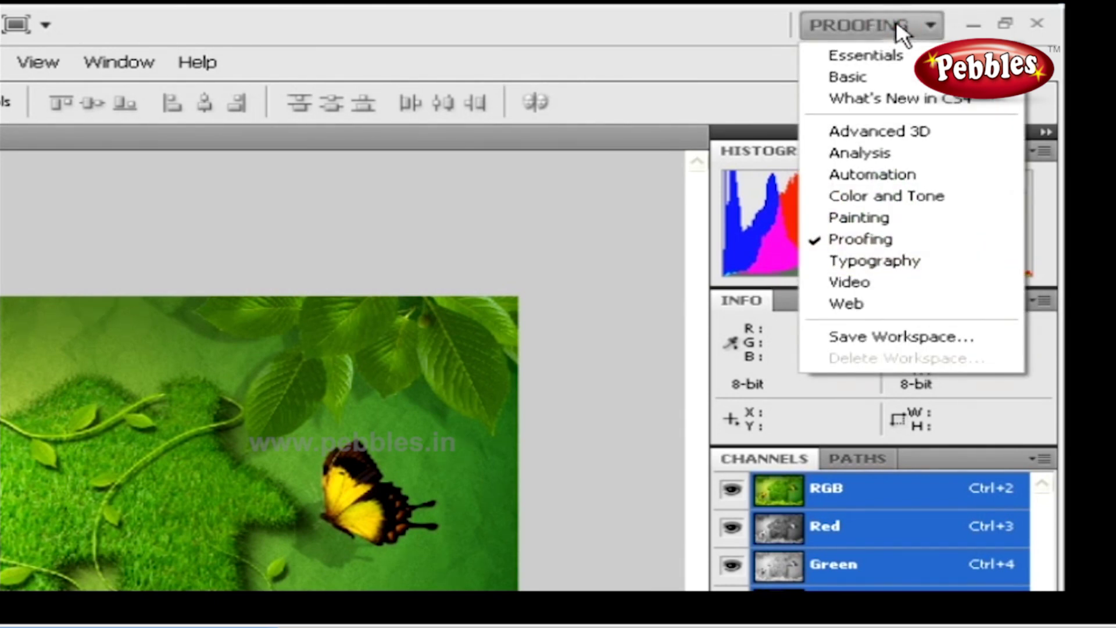
left_click(931, 262)
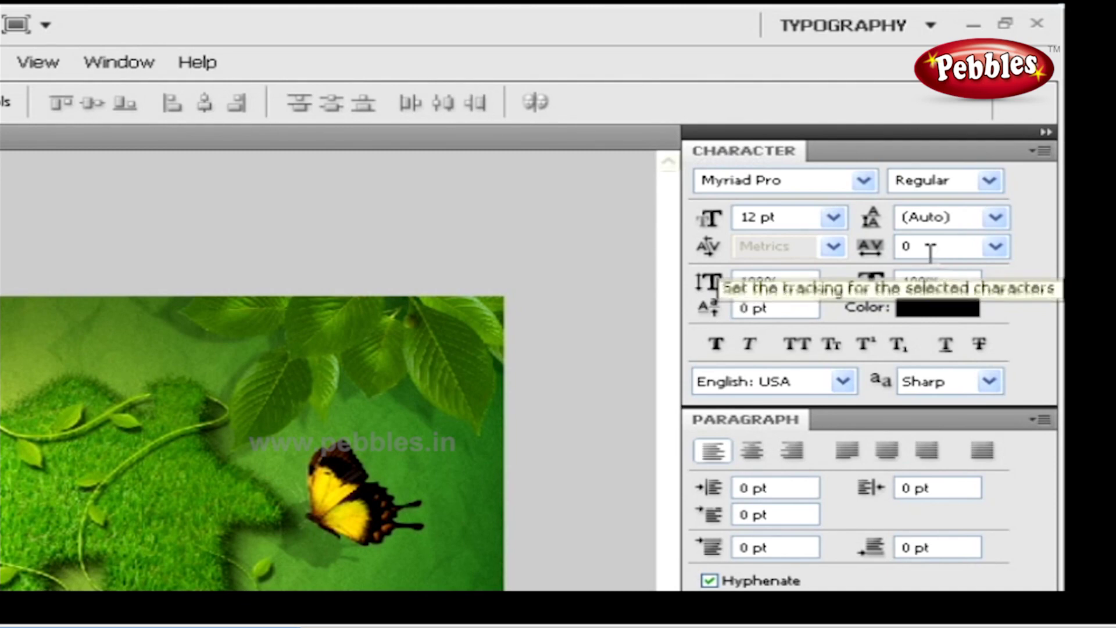
left_click(930, 26)
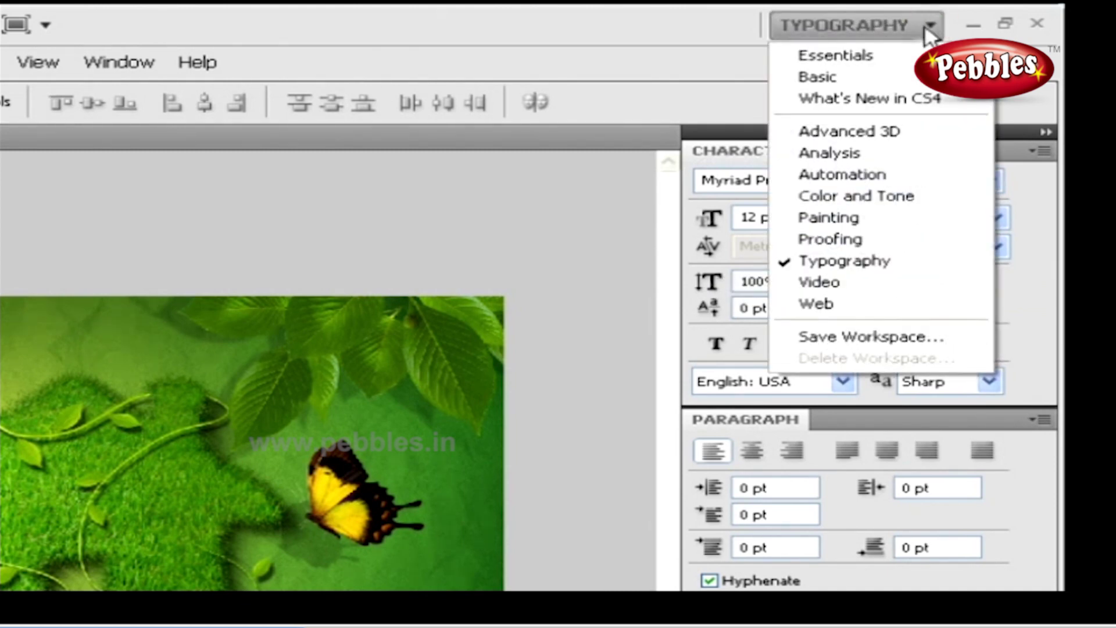
left_click(886, 283)
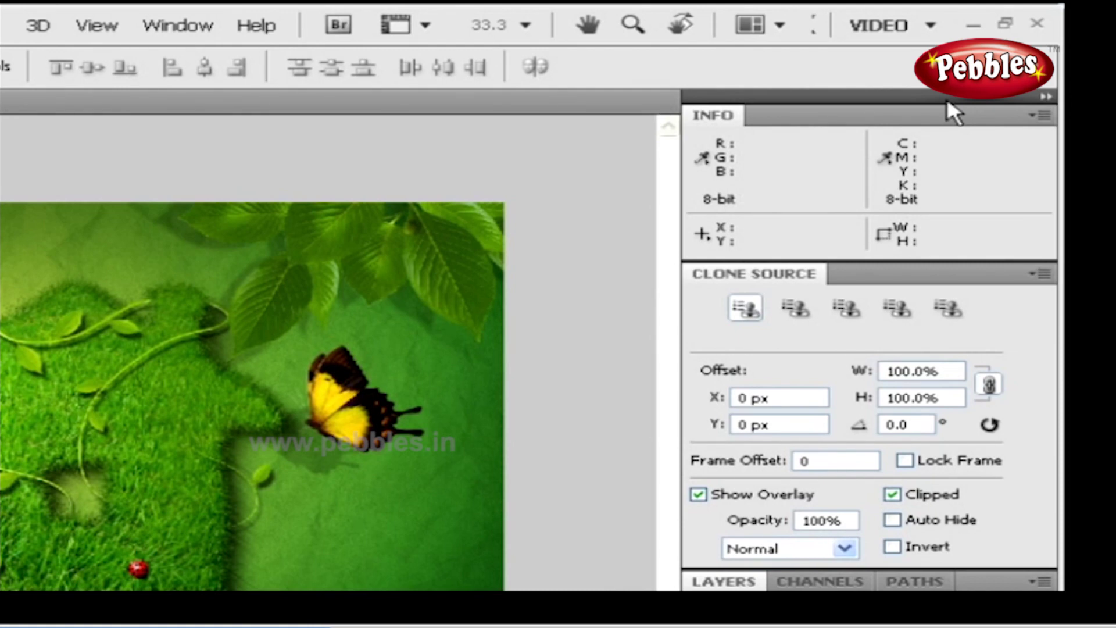
Step: Switch to the Web workspace
left_click(916, 25)
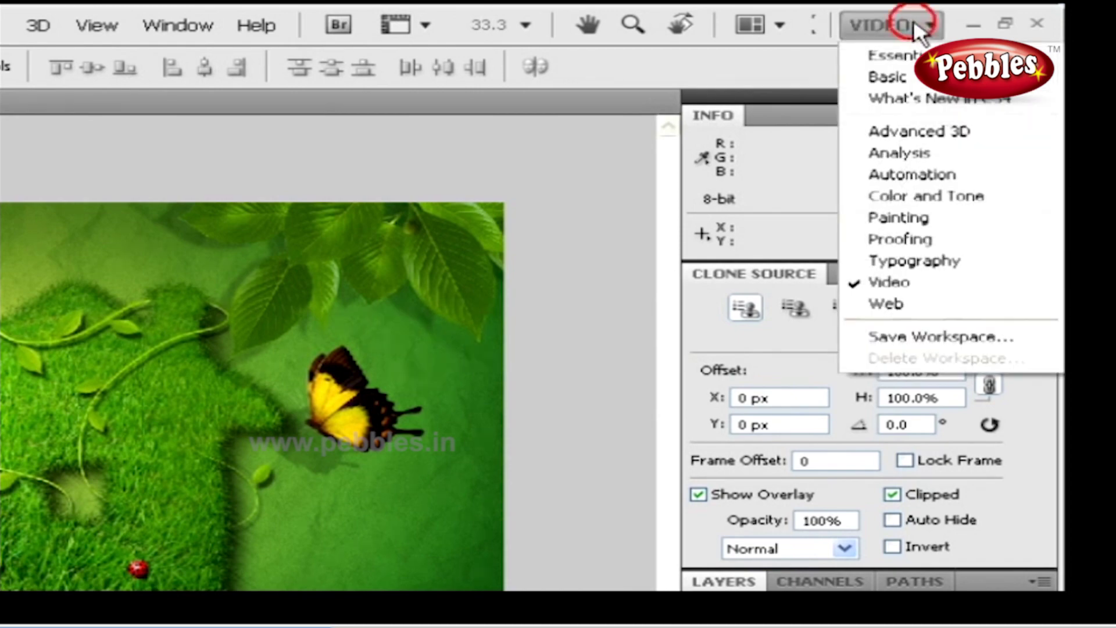
left_click(932, 303)
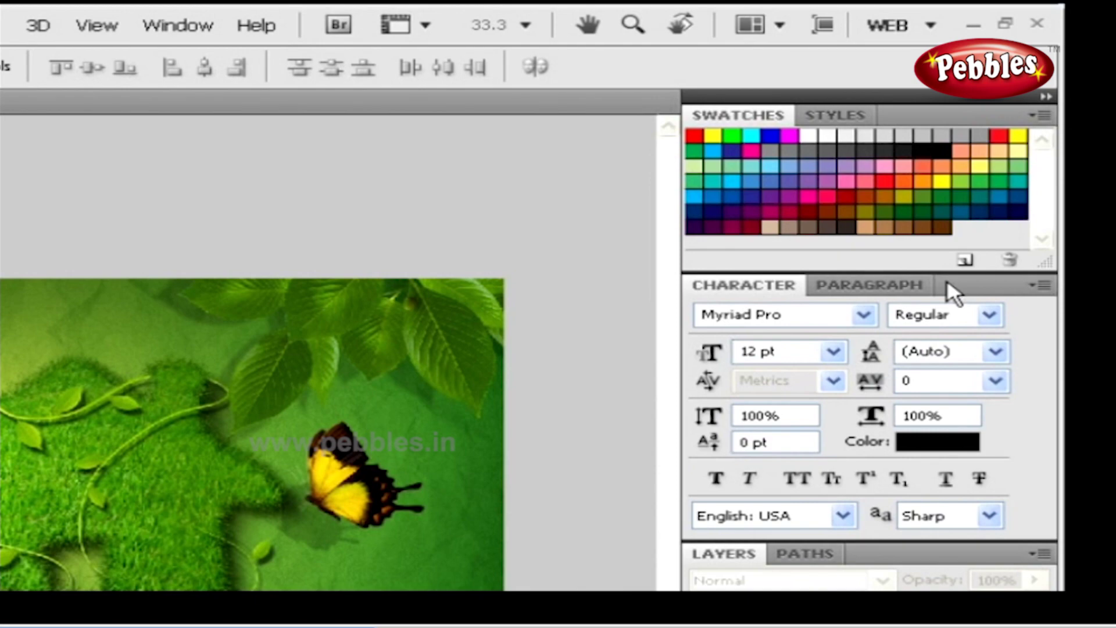
Step: Open the Save Workspace options, include Keyboard Shortcuts and Menus in the capture, and close them without saving
left_click(893, 25)
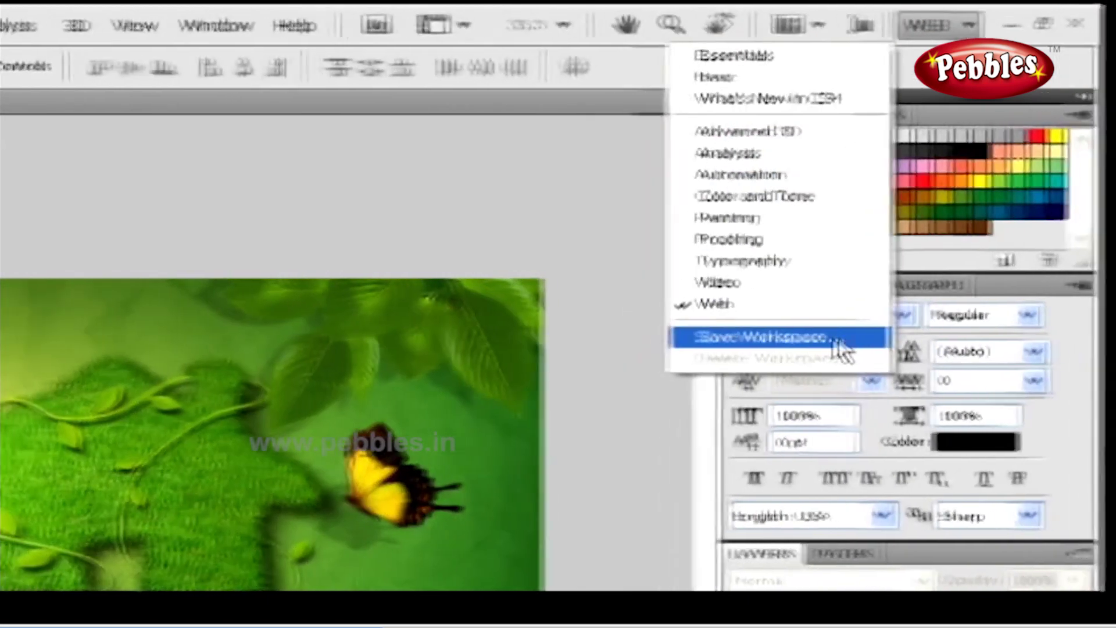
left_click(802, 337)
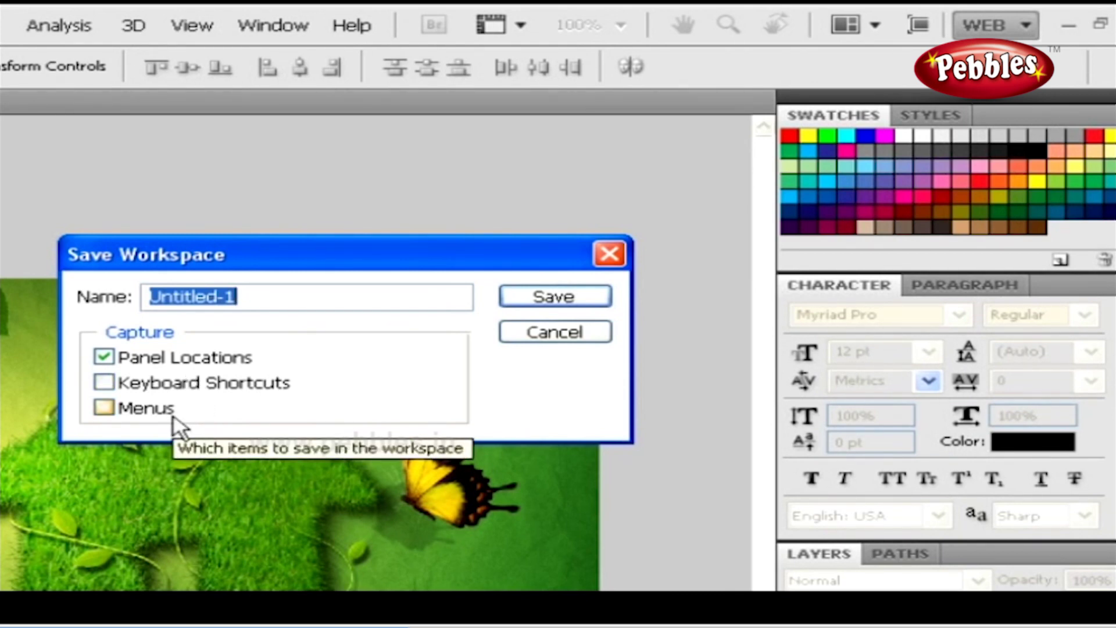
left_click(103, 382)
left_click(104, 408)
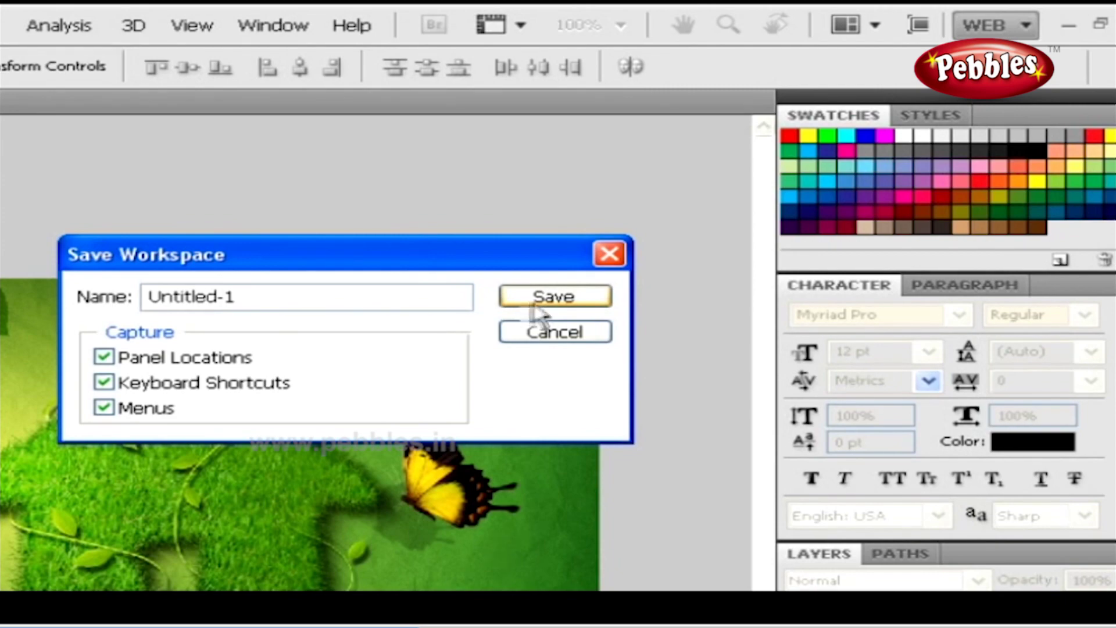
left_click(609, 256)
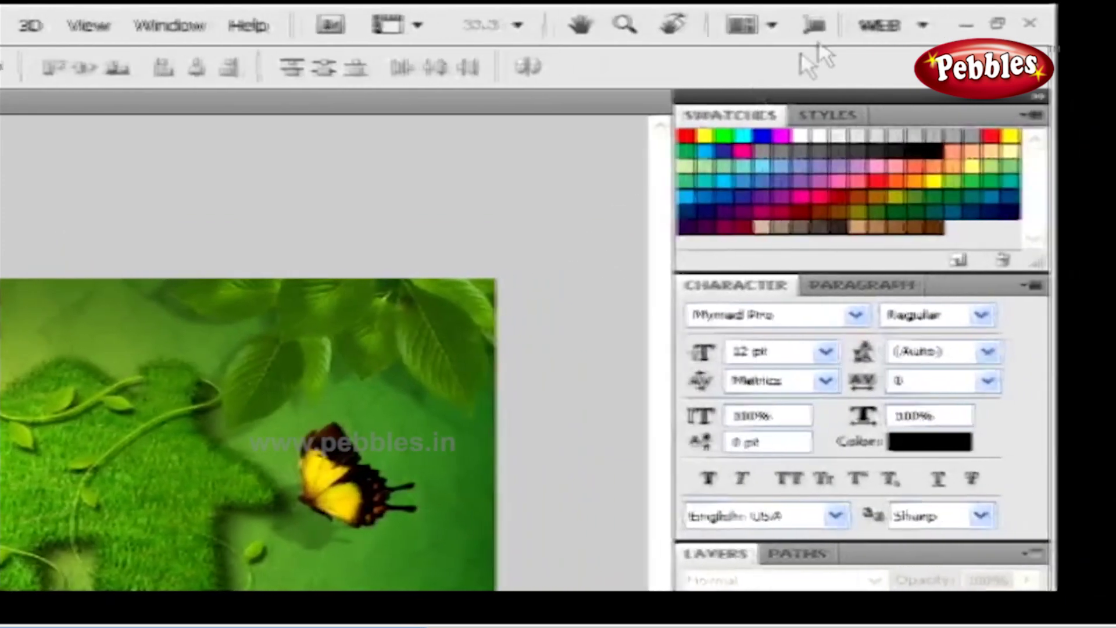
left_click(989, 23)
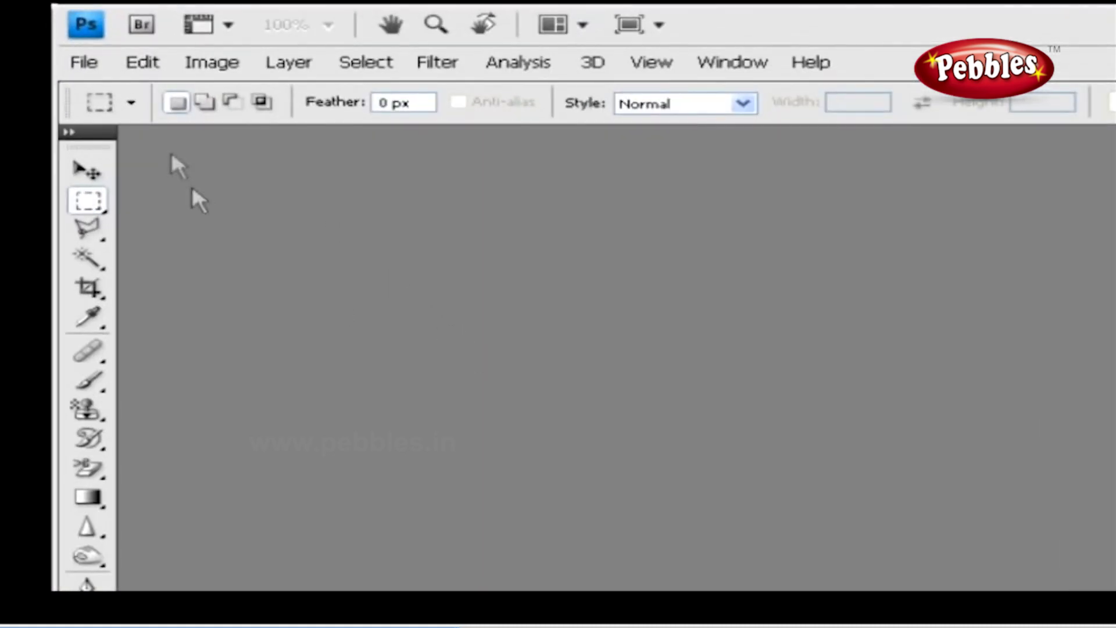
Step: Start a new document named "docu 1" with the Default Photoshop Size preset
left_click(87, 62)
left_click(150, 93)
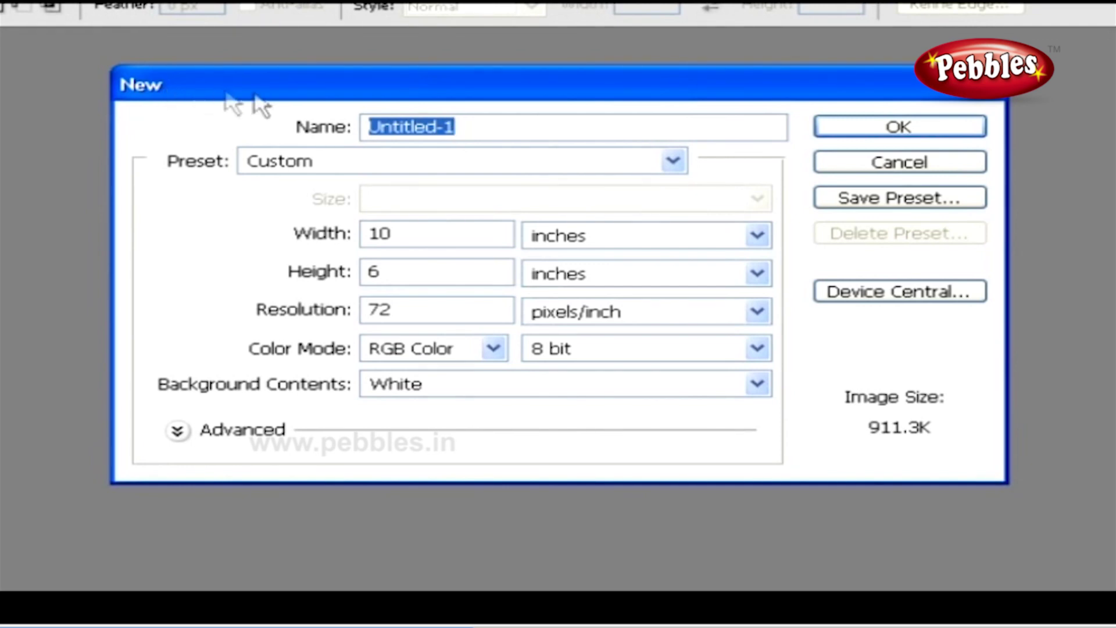
type("docu 1")
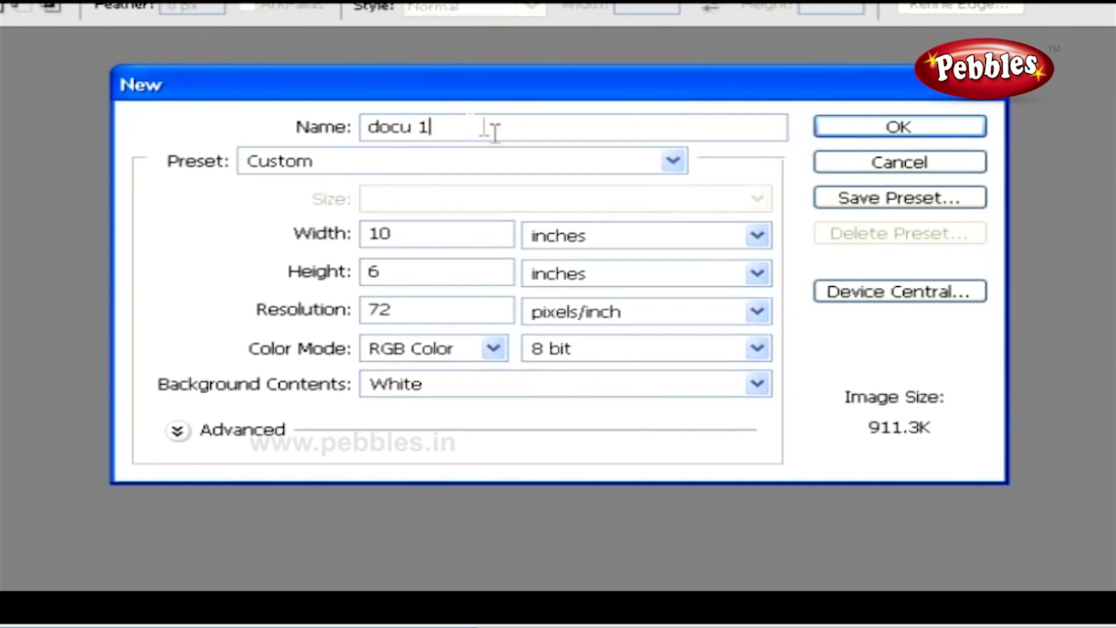
left_click(548, 170)
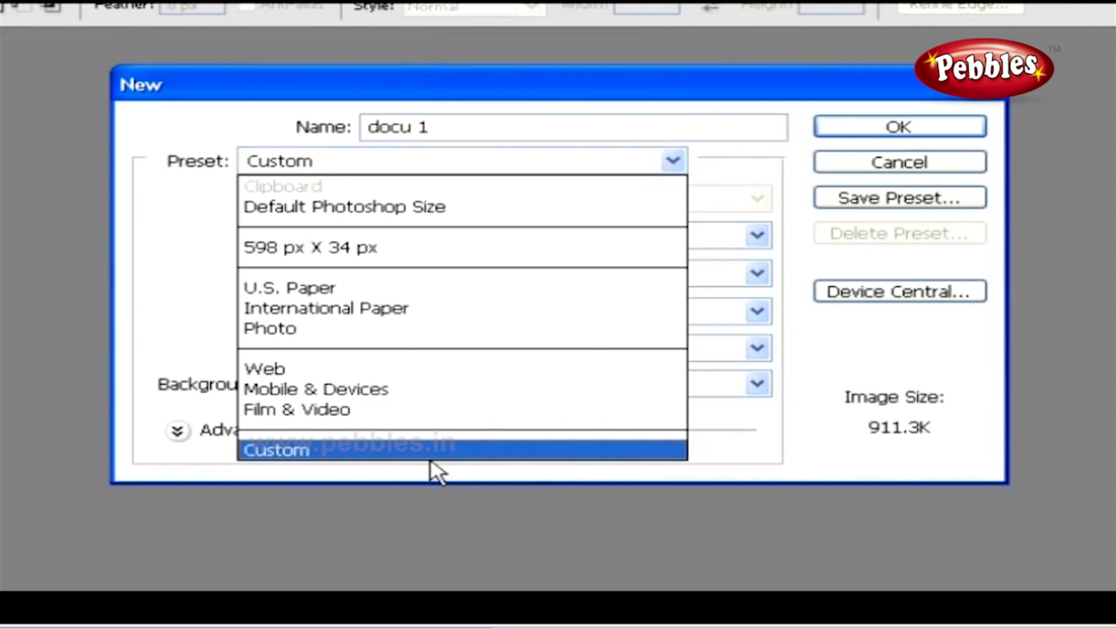
left_click(547, 206)
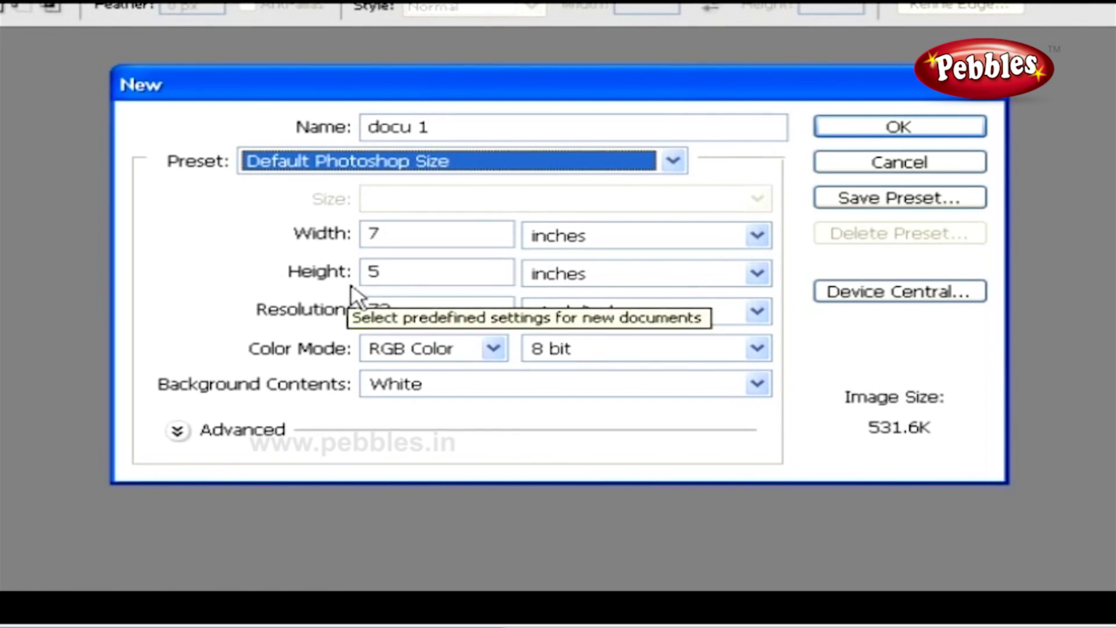
Step: Set the new document's width to 10 inches and height to 6 inches, with the resolution in pixels/inch
key("Tab")
type("10")
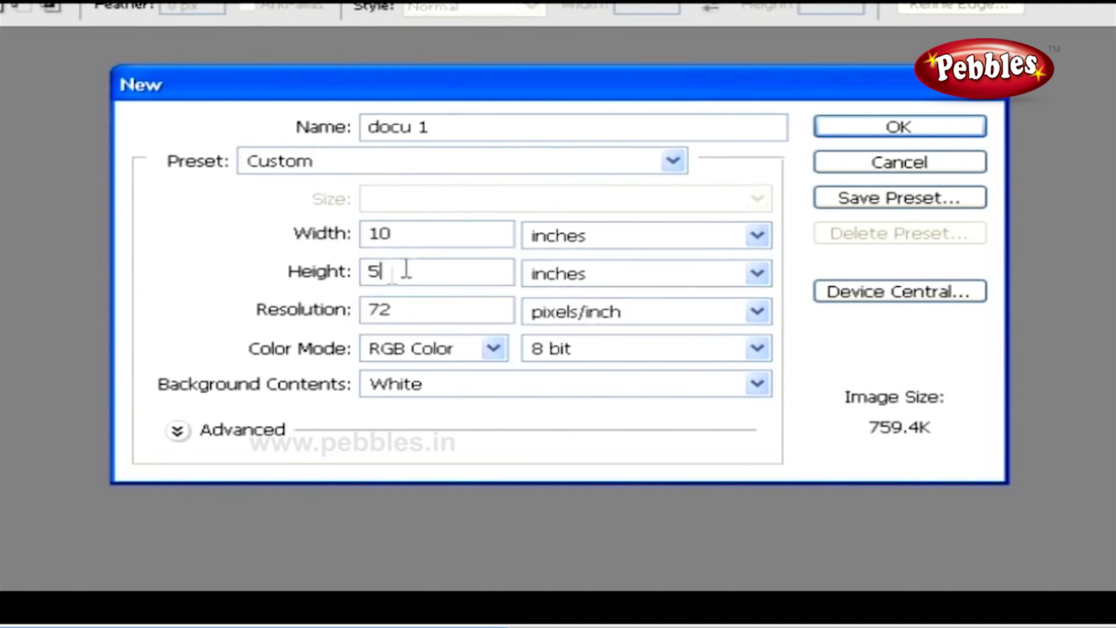
left_click_drag(403, 269, 344, 277)
type("6")
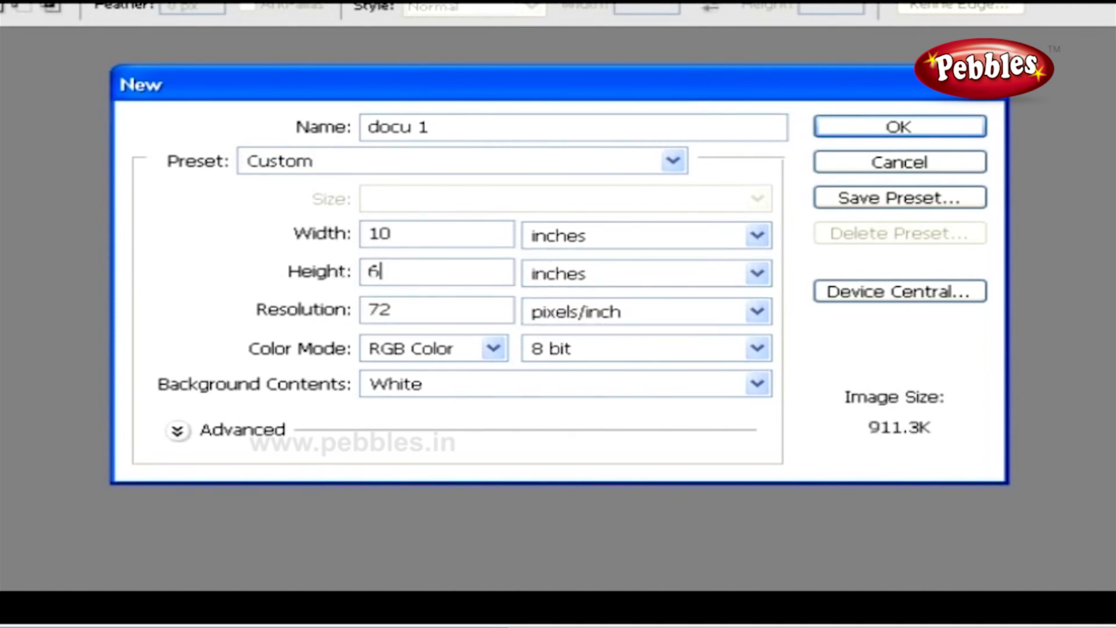
left_click(637, 242)
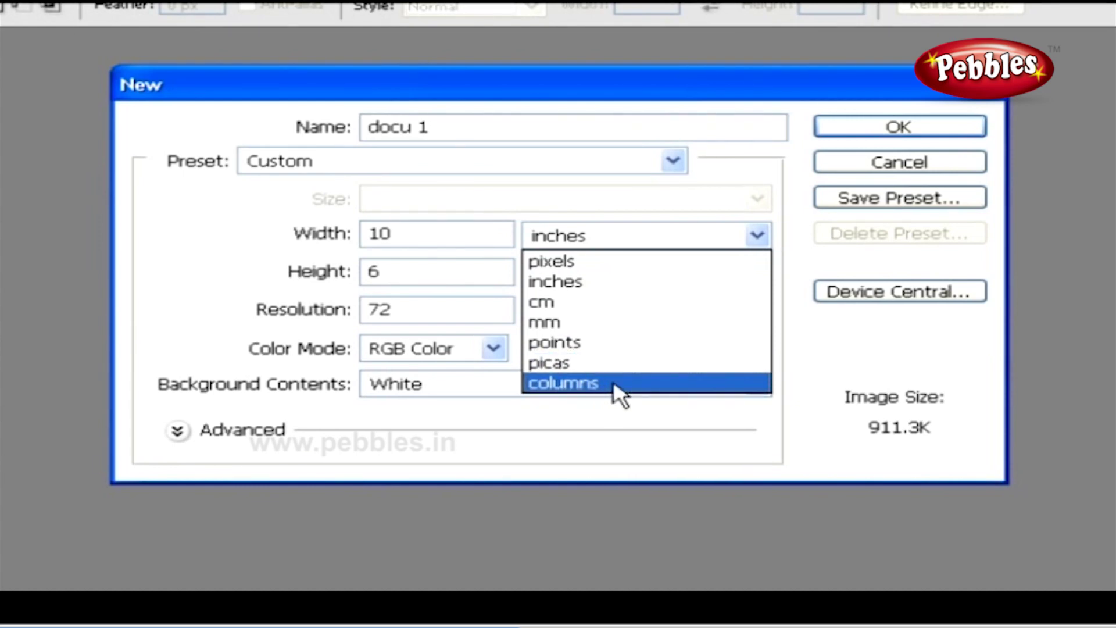
left_click(638, 284)
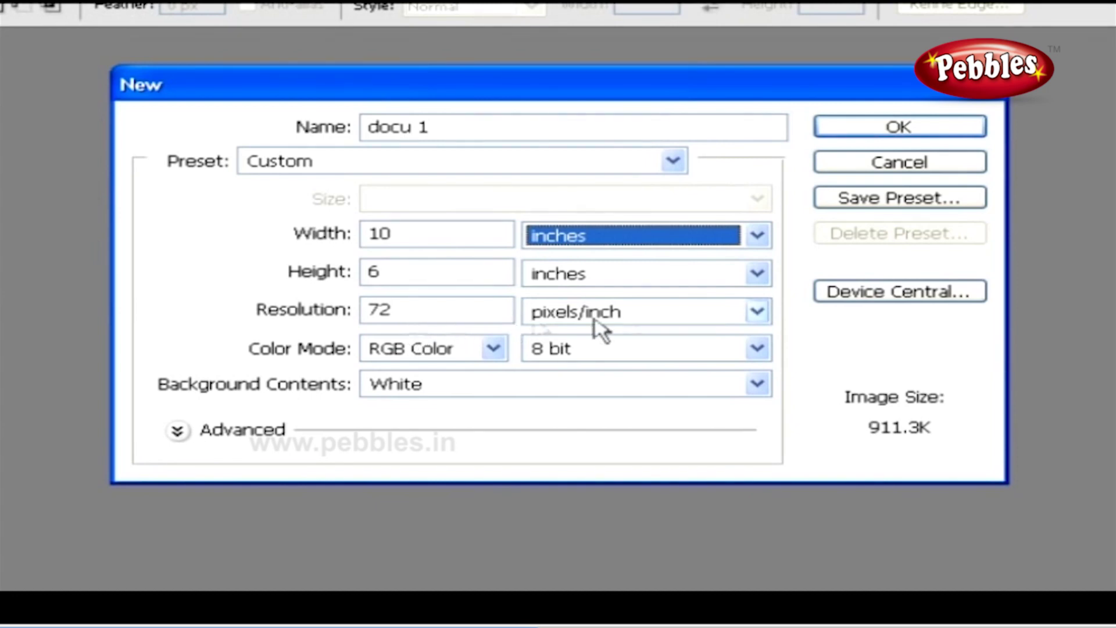
left_click(667, 318)
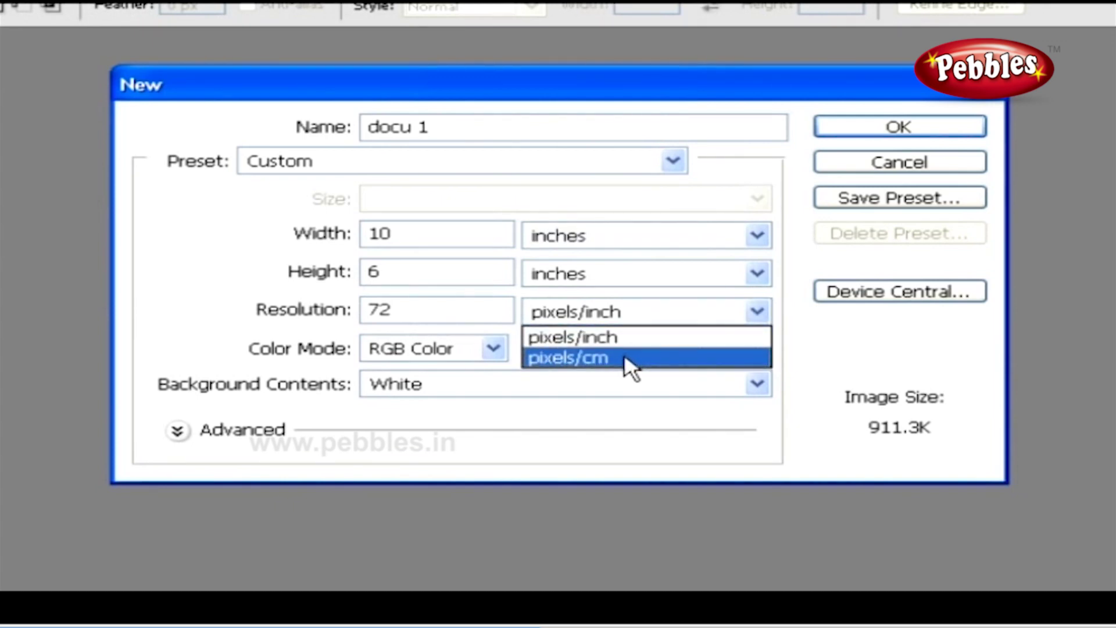
left_click(638, 343)
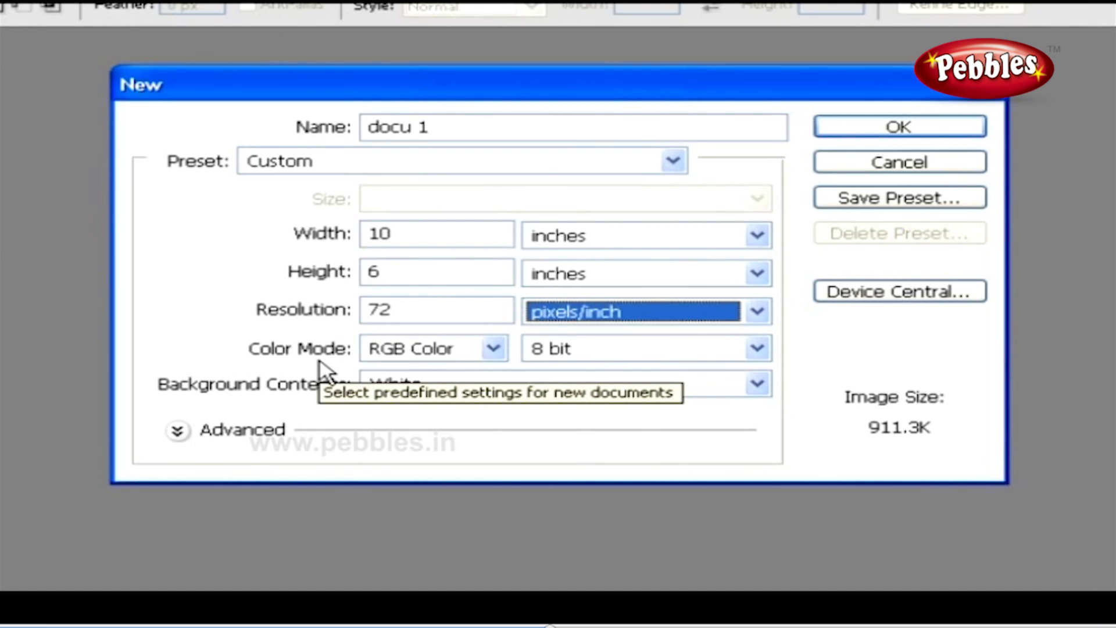
Step: Choose RGB Color mode at 8 bit with White background contents for the new document
left_click(488, 347)
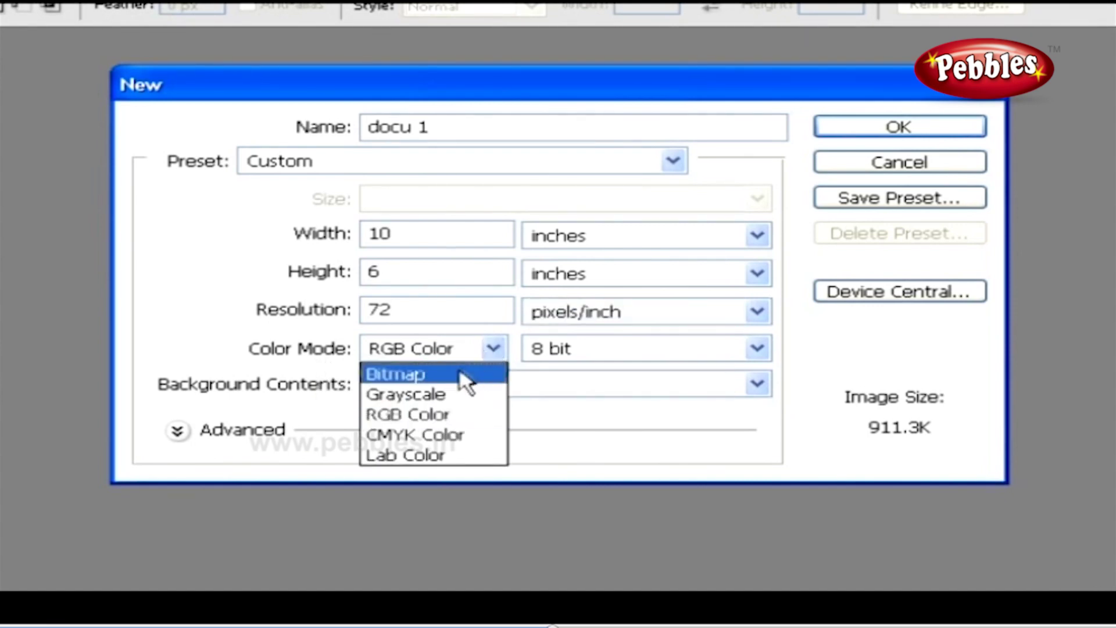
left_click(463, 413)
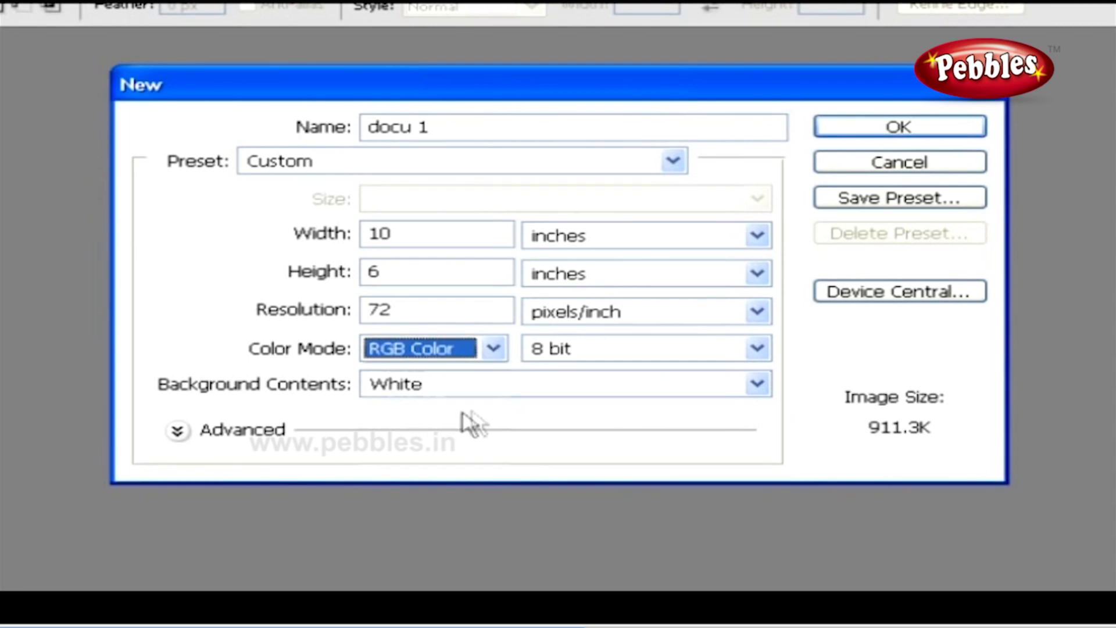
left_click(603, 356)
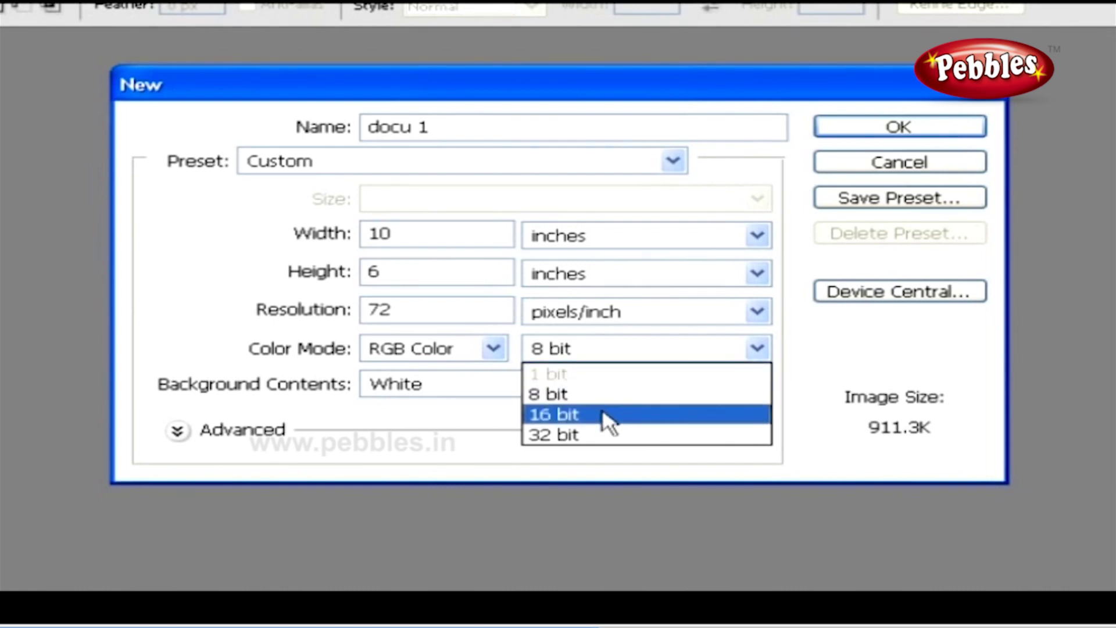
left_click(623, 401)
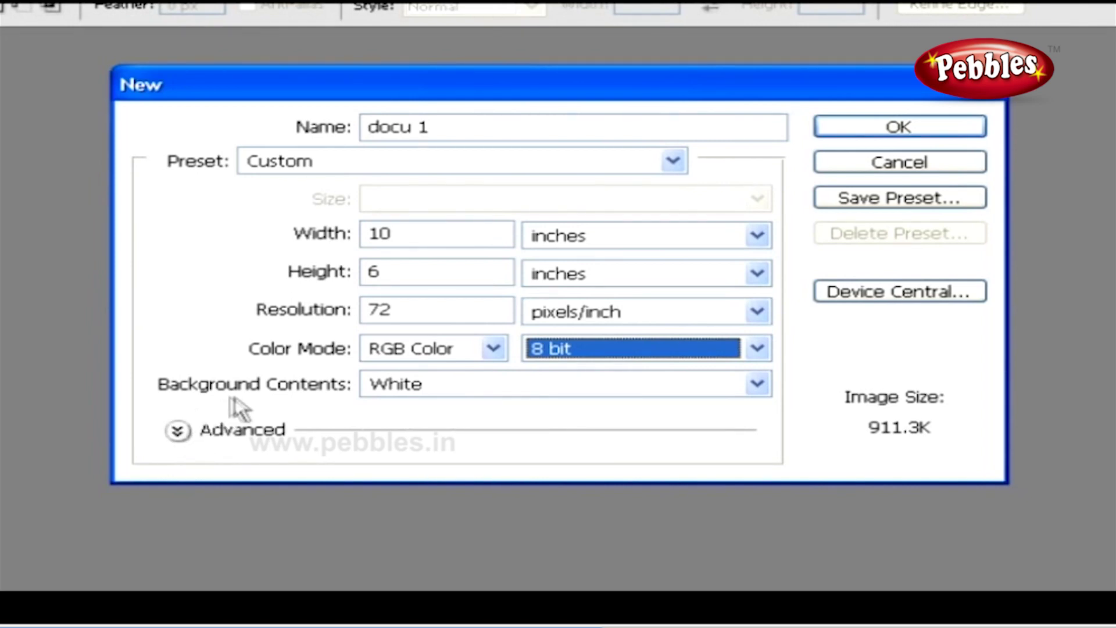
left_click(510, 390)
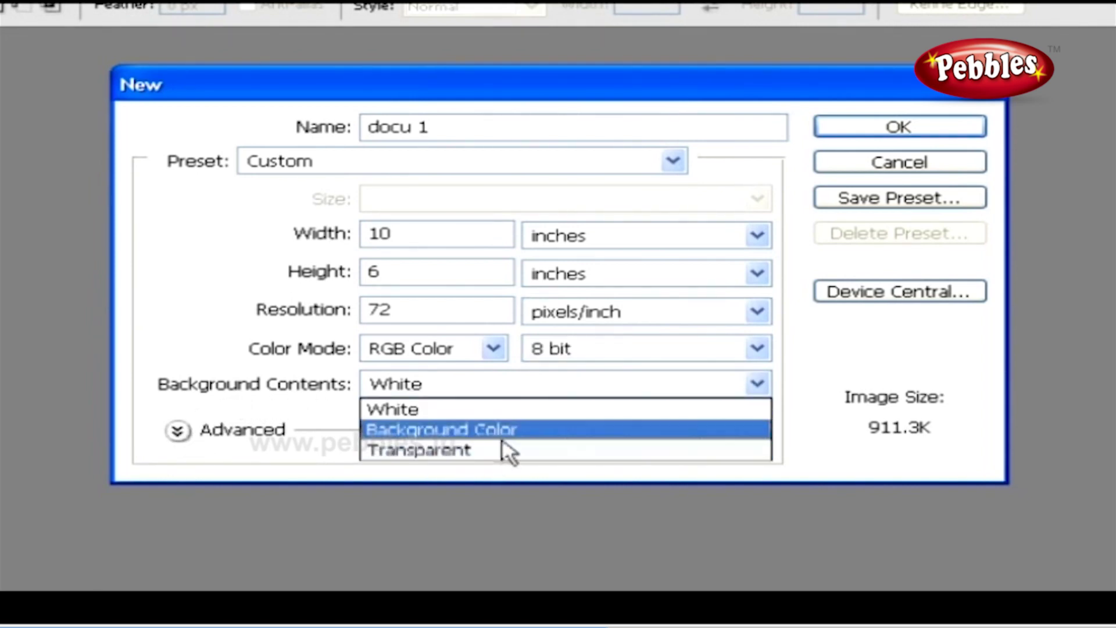
left_click(492, 413)
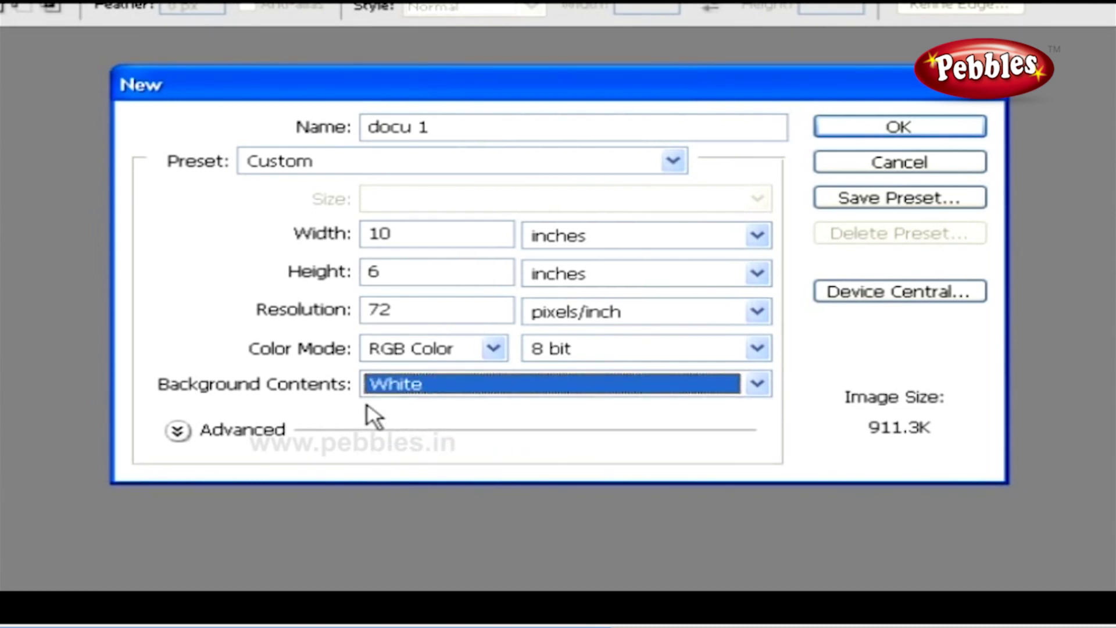
Step: Set the advanced color profile to Don't Color Manage this Document and the pixel aspect ratio to Square Pixels
left_click(178, 432)
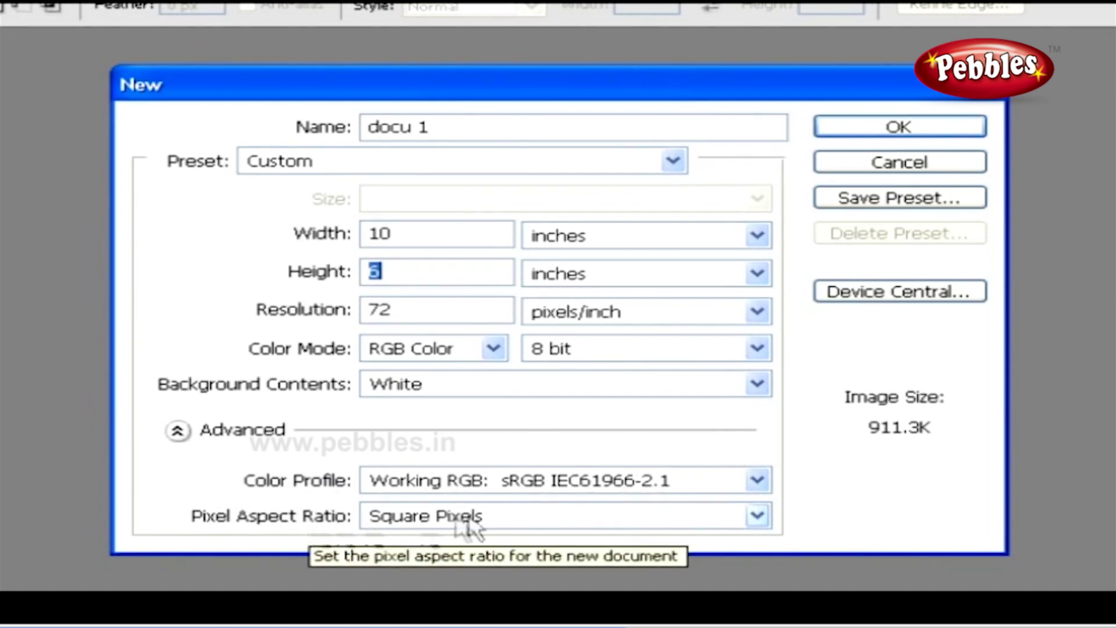
left_click(669, 493)
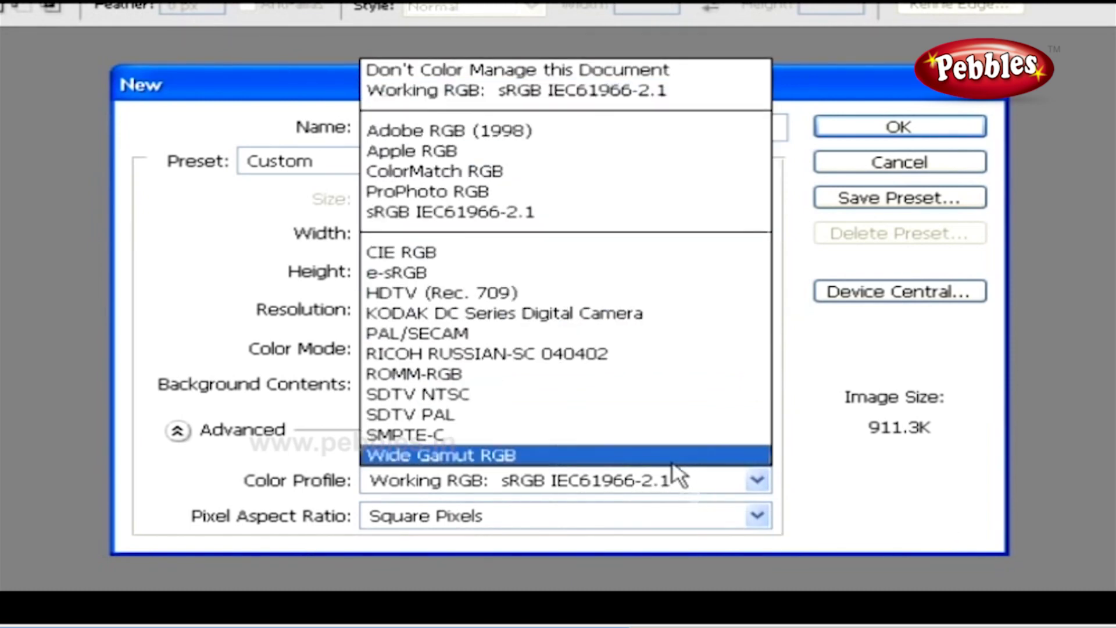
left_click(703, 69)
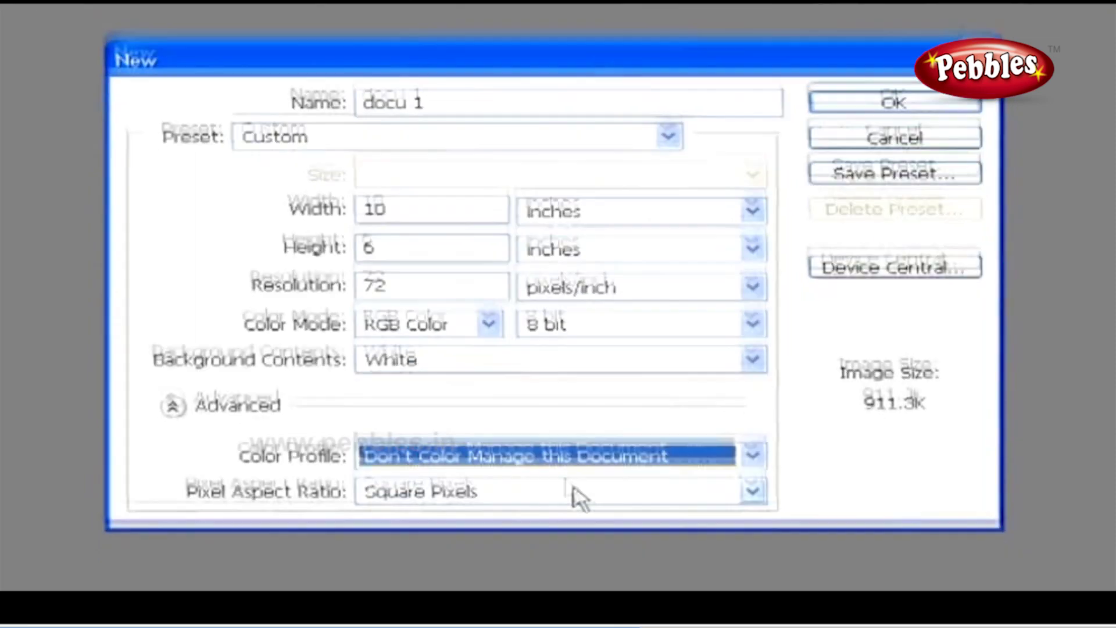
left_click(552, 516)
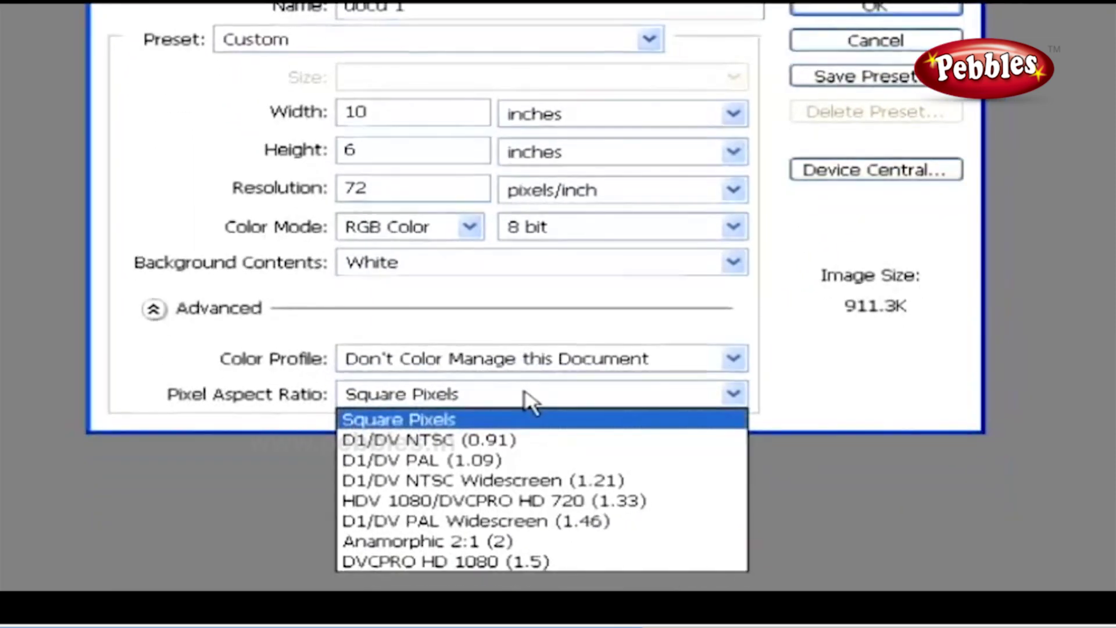
left_click(456, 416)
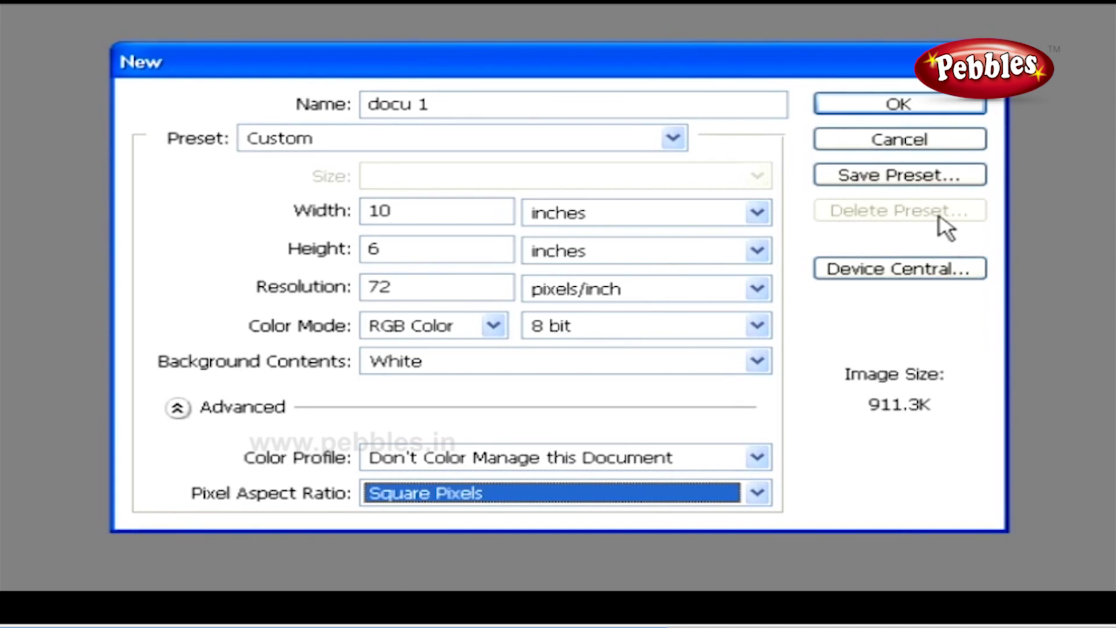
Step: Save the document settings as a preset named "few" with all the setting categories included
left_click(904, 176)
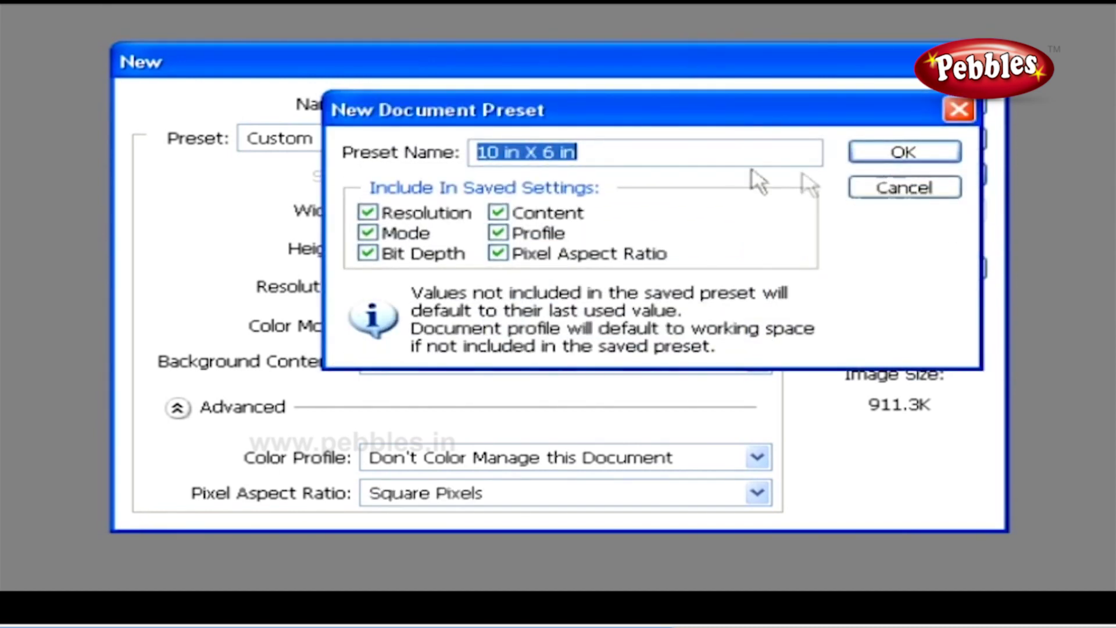
type("few")
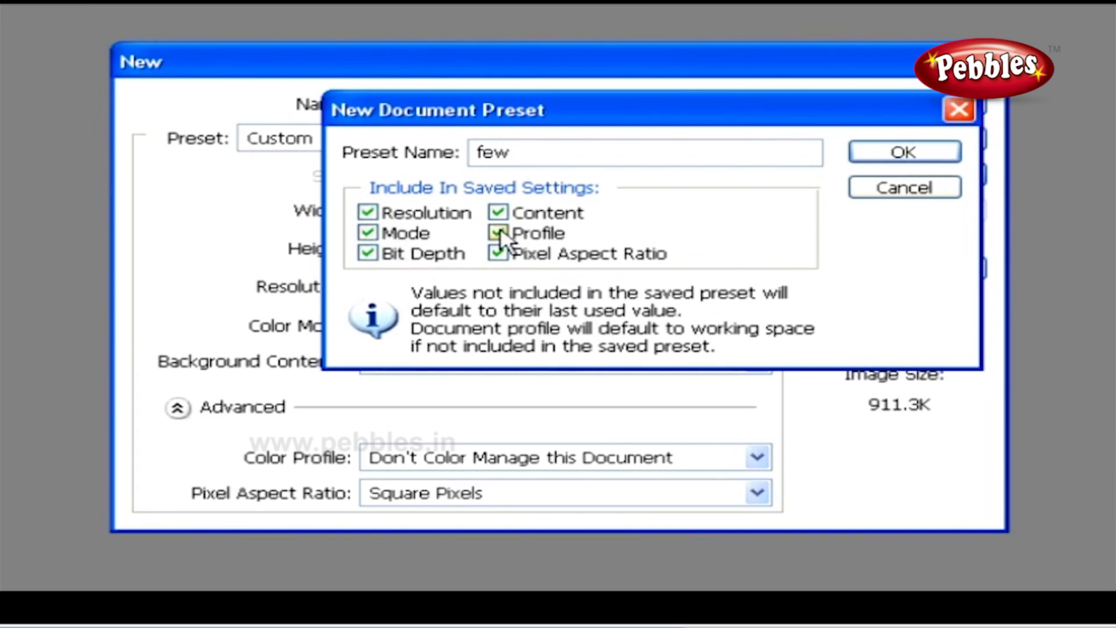
left_click(883, 155)
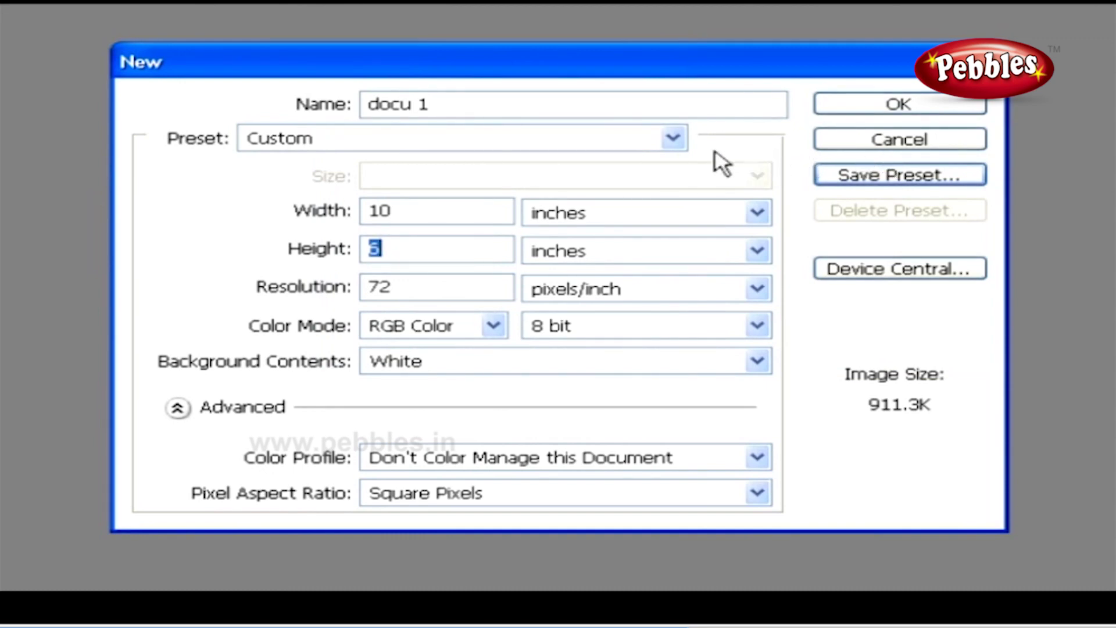
Step: Apply the saved "few" preset and create the new document
left_click(671, 139)
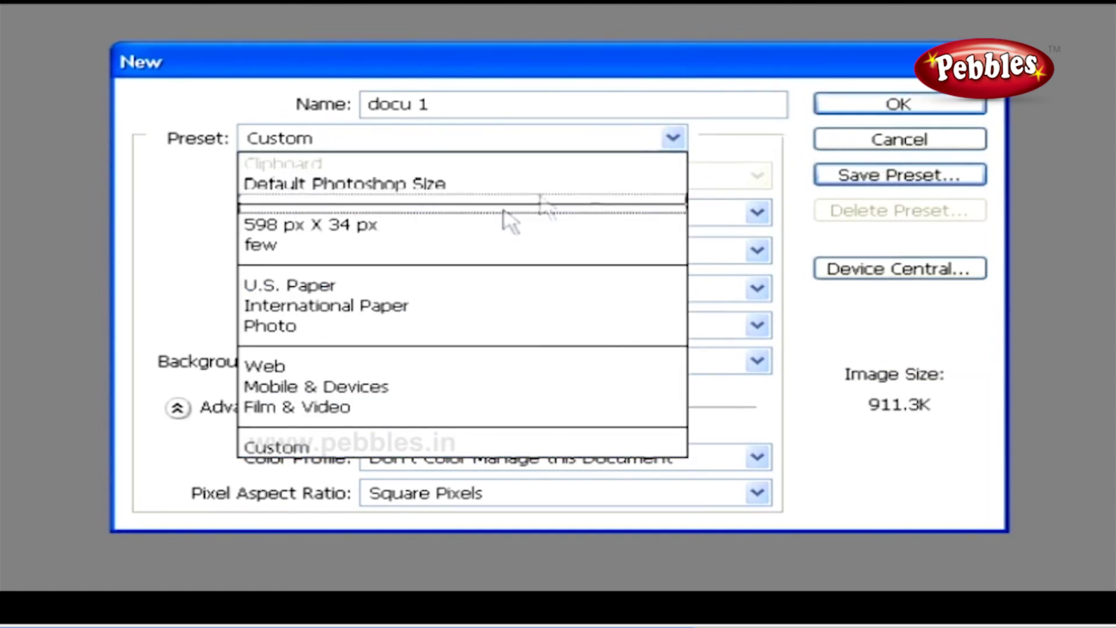
left_click(382, 244)
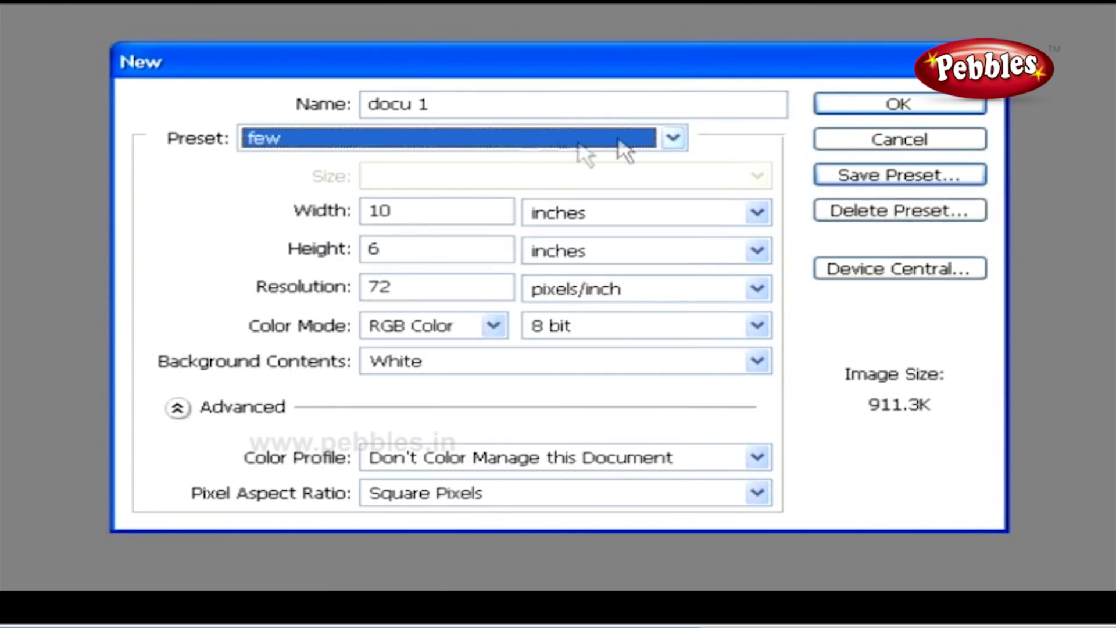
left_click(855, 107)
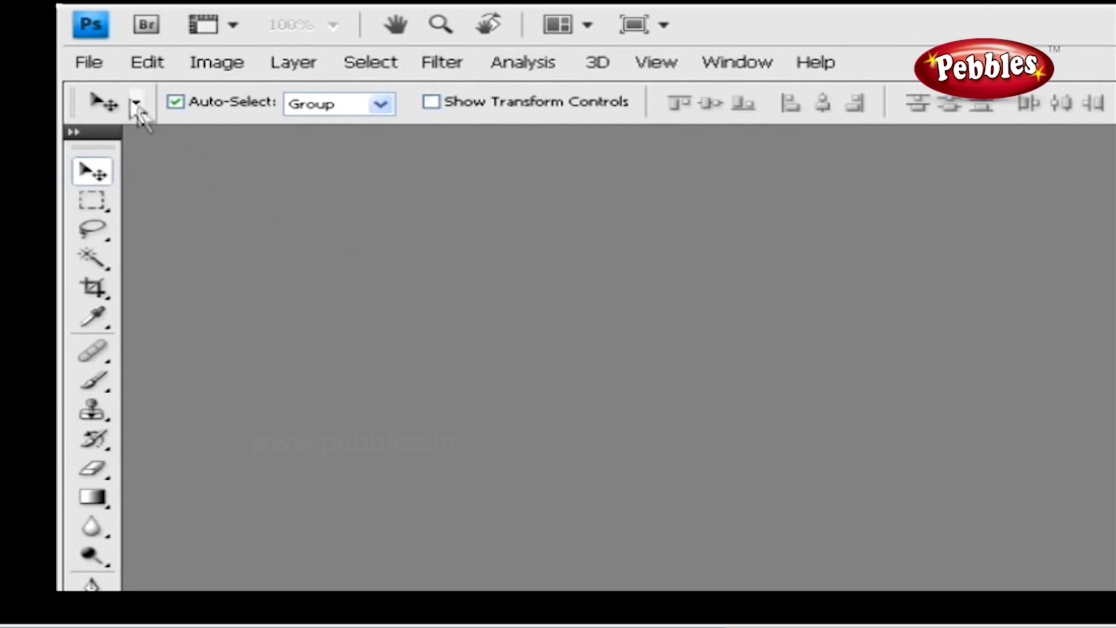
Step: Open Image 5 from the Pictures folder with the file type filtered to JPEG
left_click(92, 63)
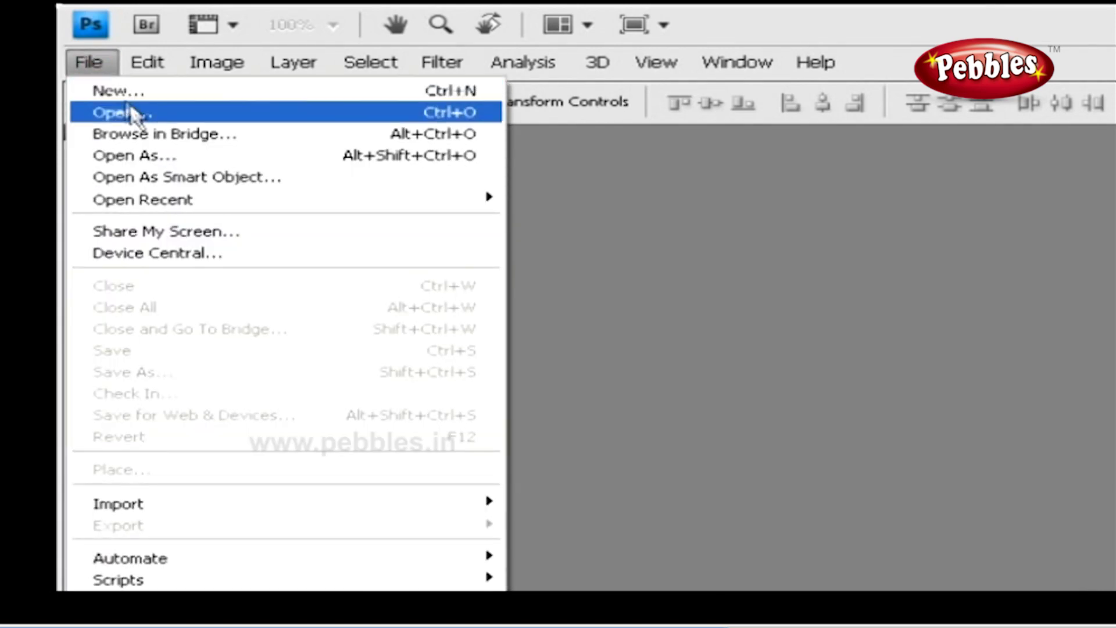
left_click(137, 111)
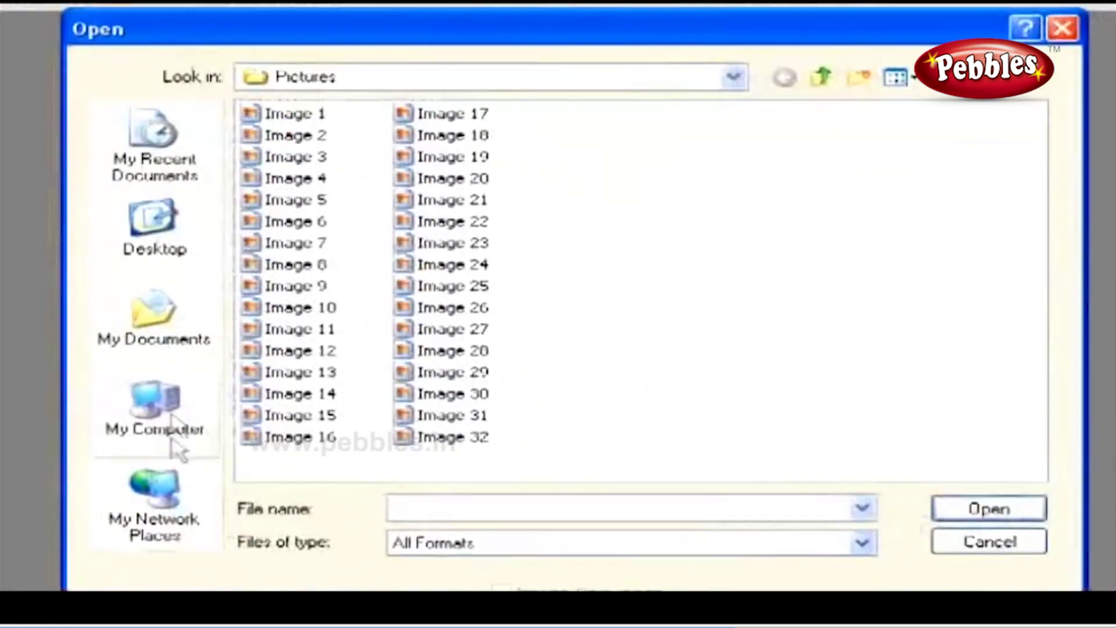
left_click(531, 546)
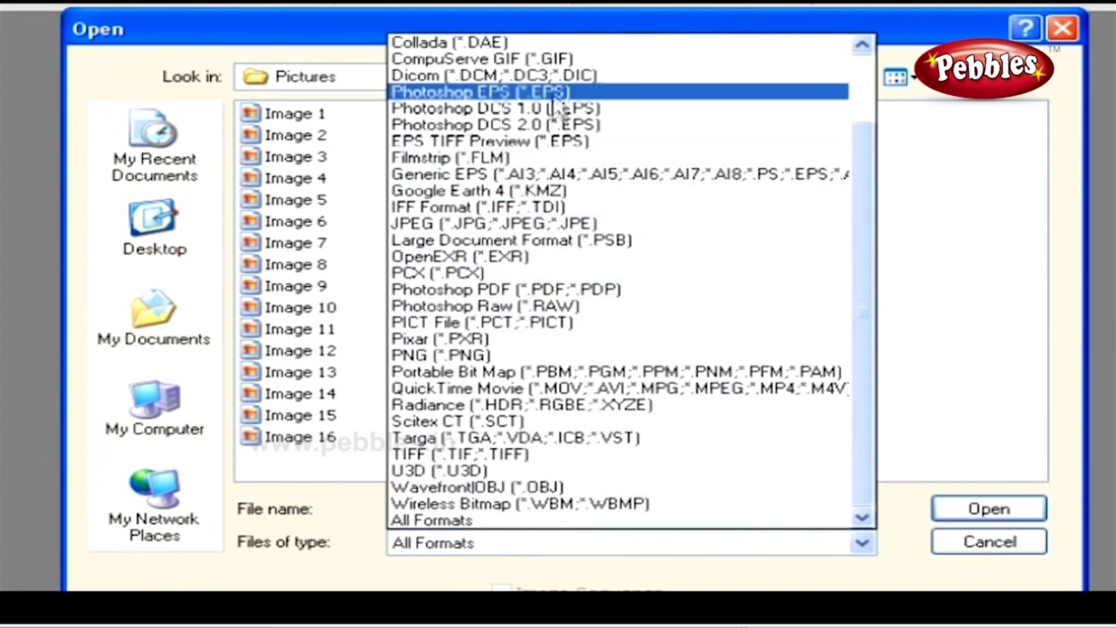
left_click(593, 224)
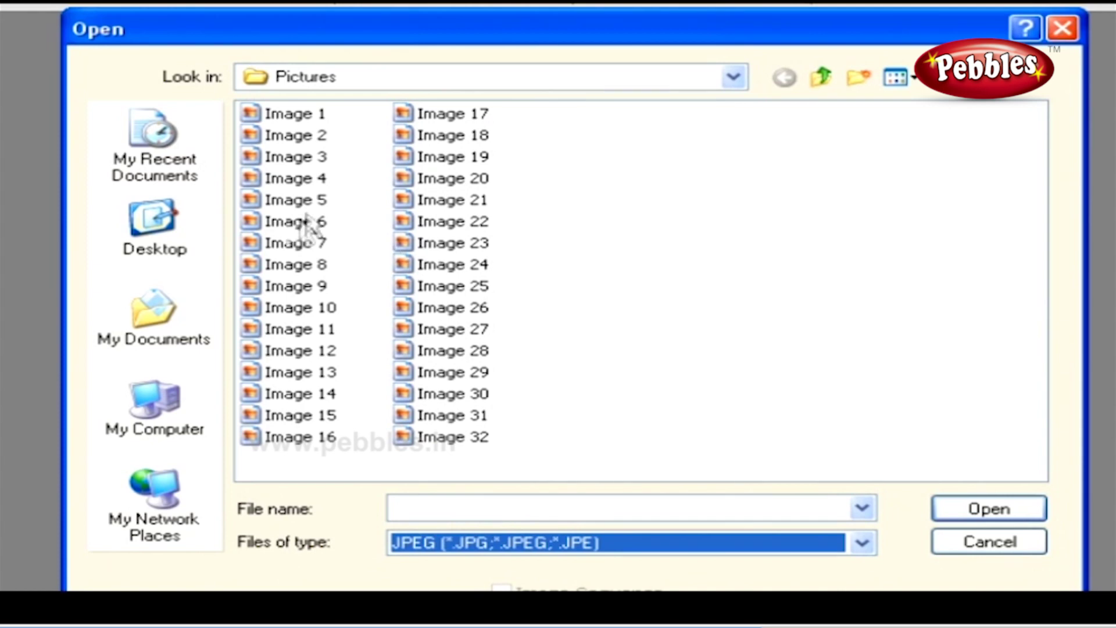
left_click(319, 201)
left_click(985, 512)
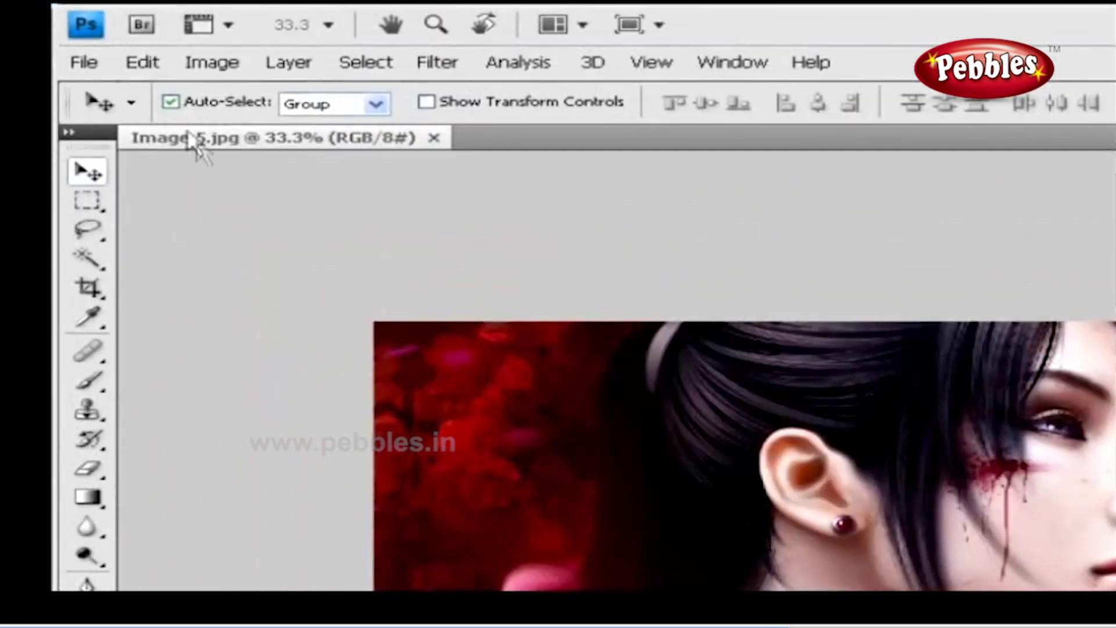
Step: Try to open Image 7 with Open As, using PNG as the format
left_click(86, 62)
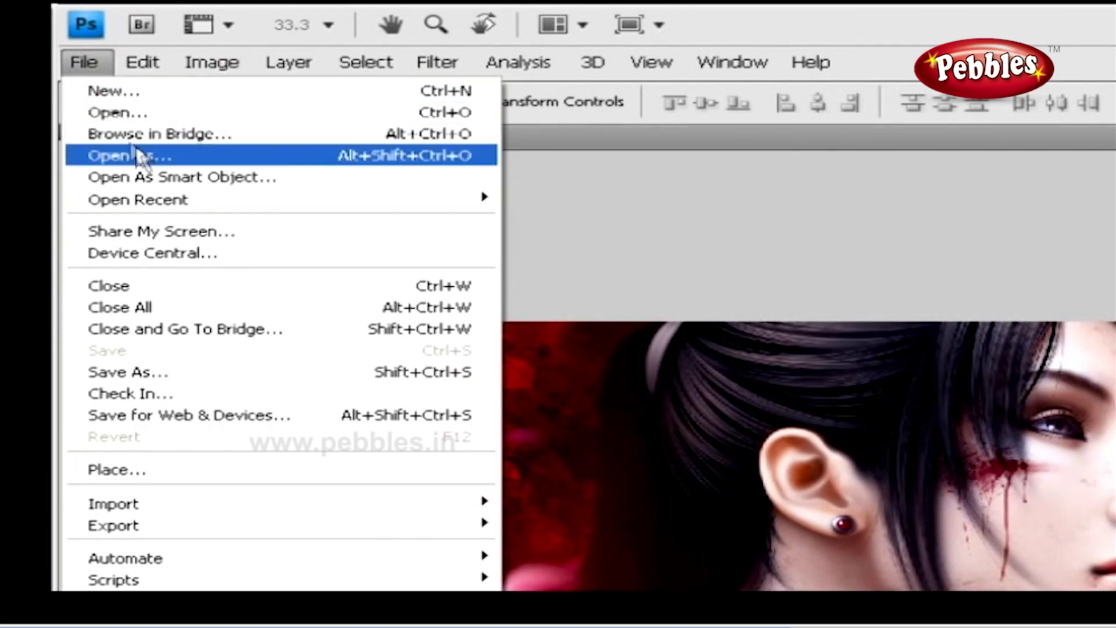
left_click(148, 155)
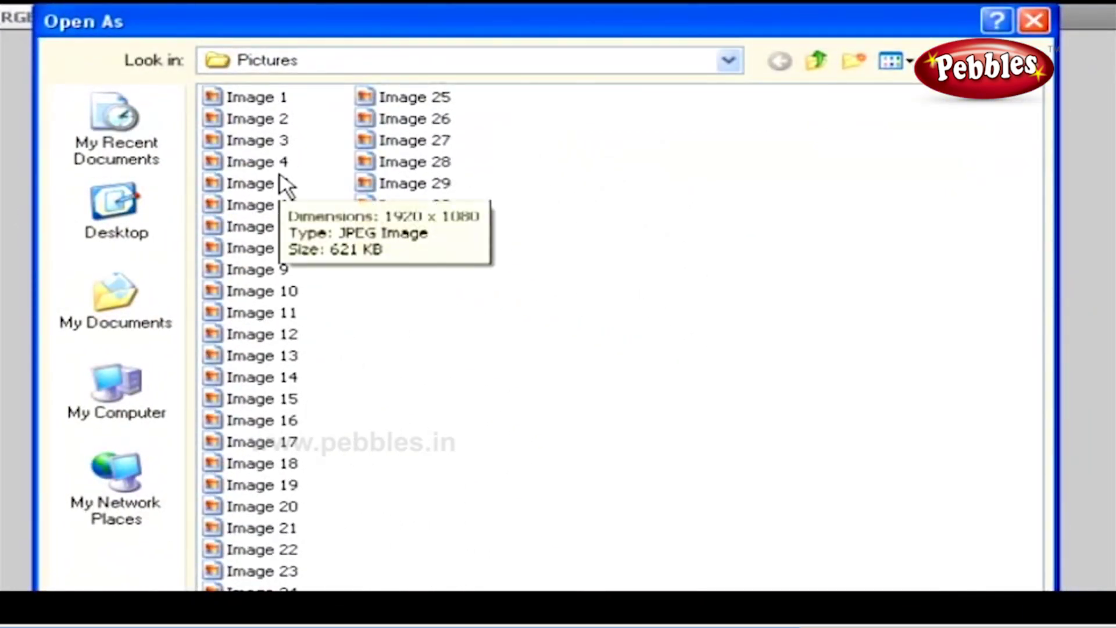
left_click(494, 555)
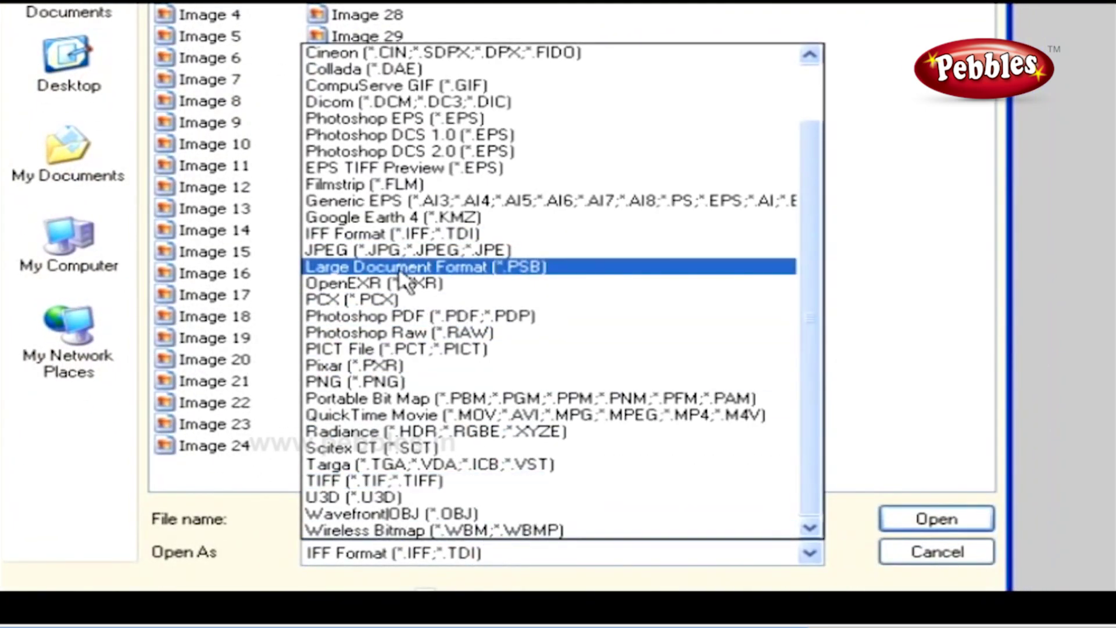
left_click(390, 382)
left_click(208, 79)
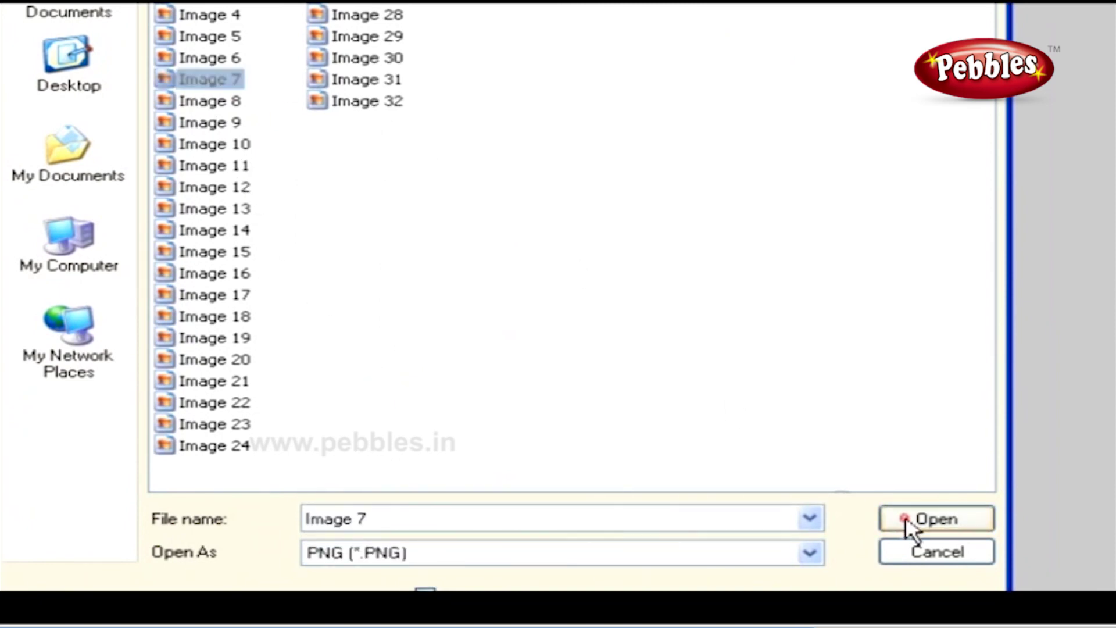
left_click(910, 526)
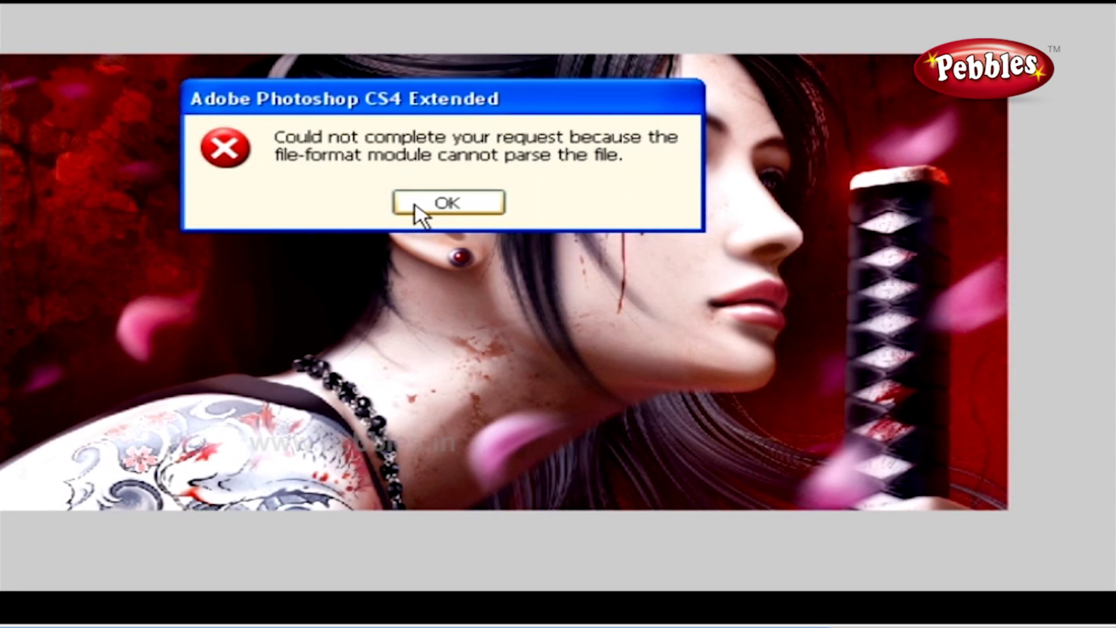
left_click(416, 205)
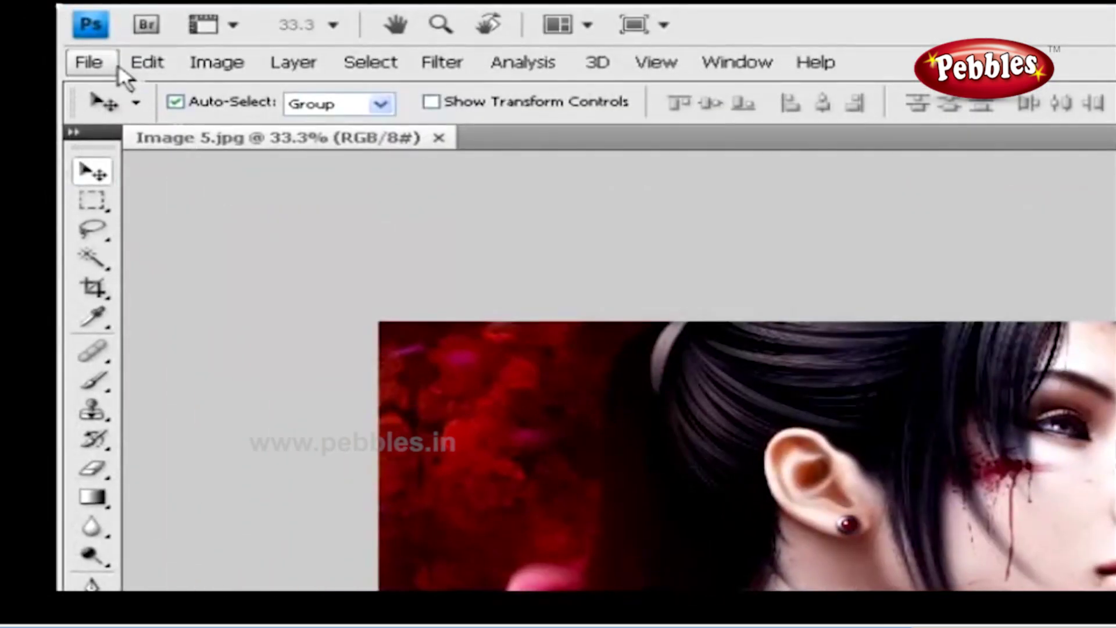
Step: Open Image 8 from the Pictures folder as a Smart Object
left_click(94, 58)
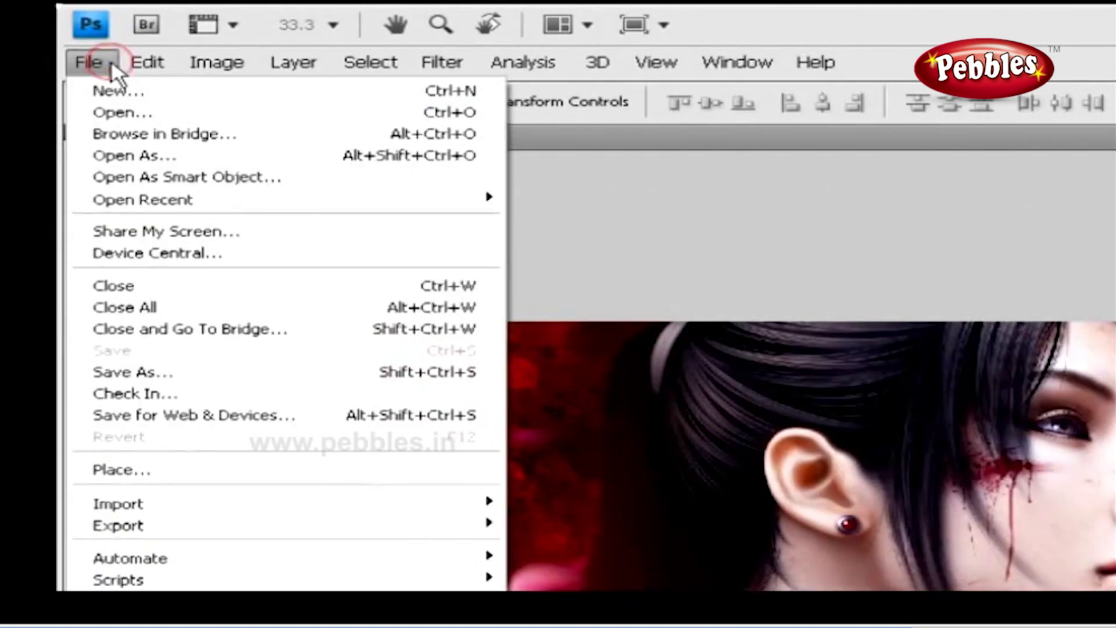
left_click(147, 177)
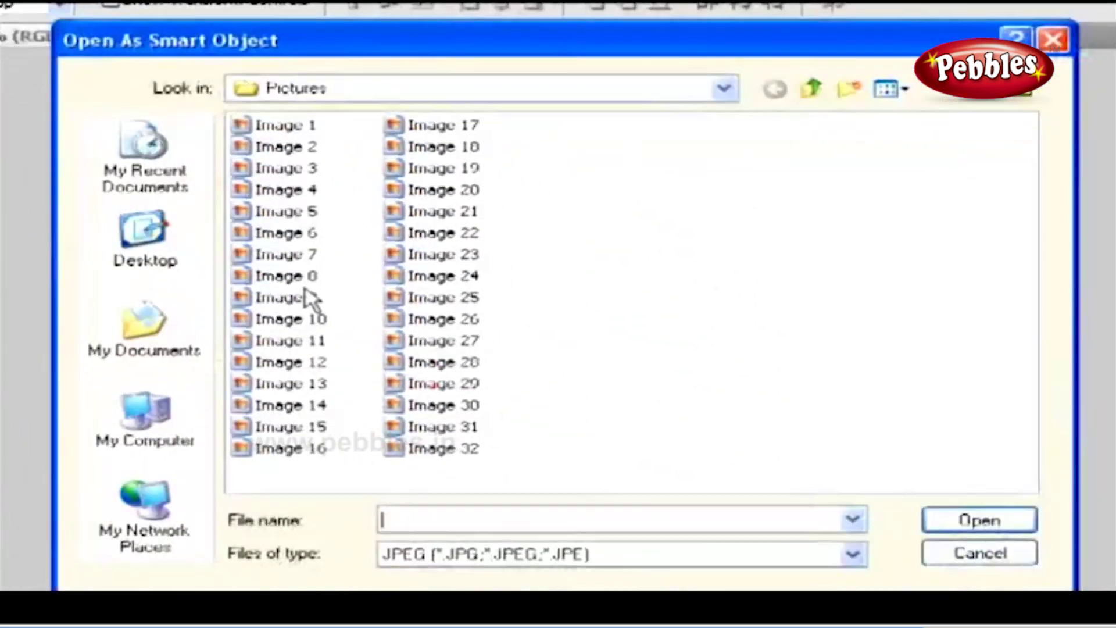
left_click(285, 275)
left_click(962, 528)
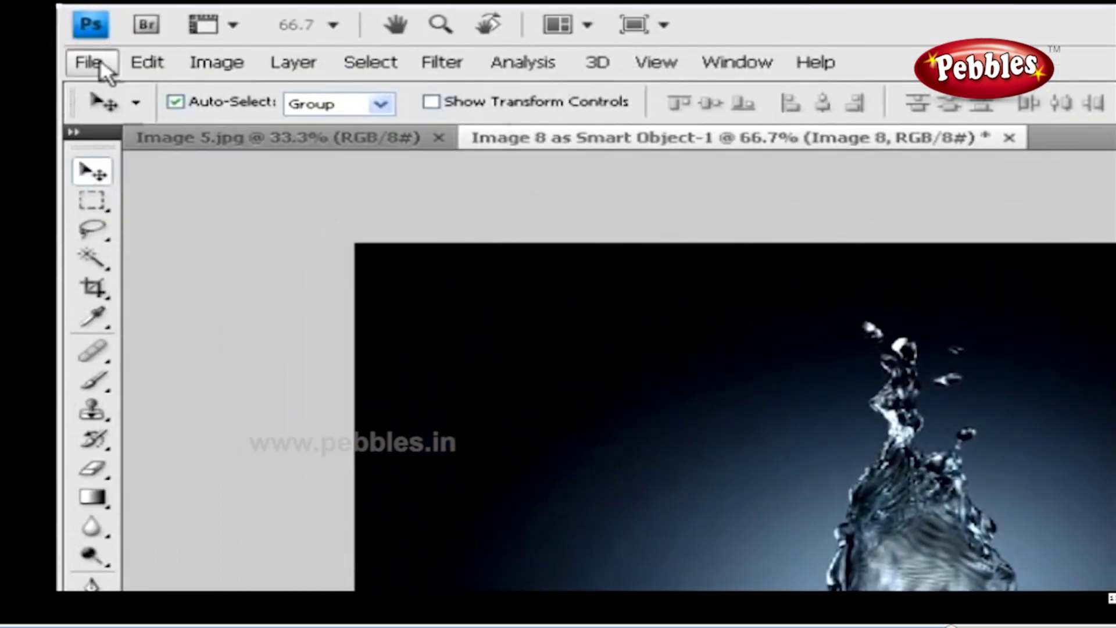
Step: Clear the list of recently opened files
left_click(88, 62)
mouse_move(206, 204)
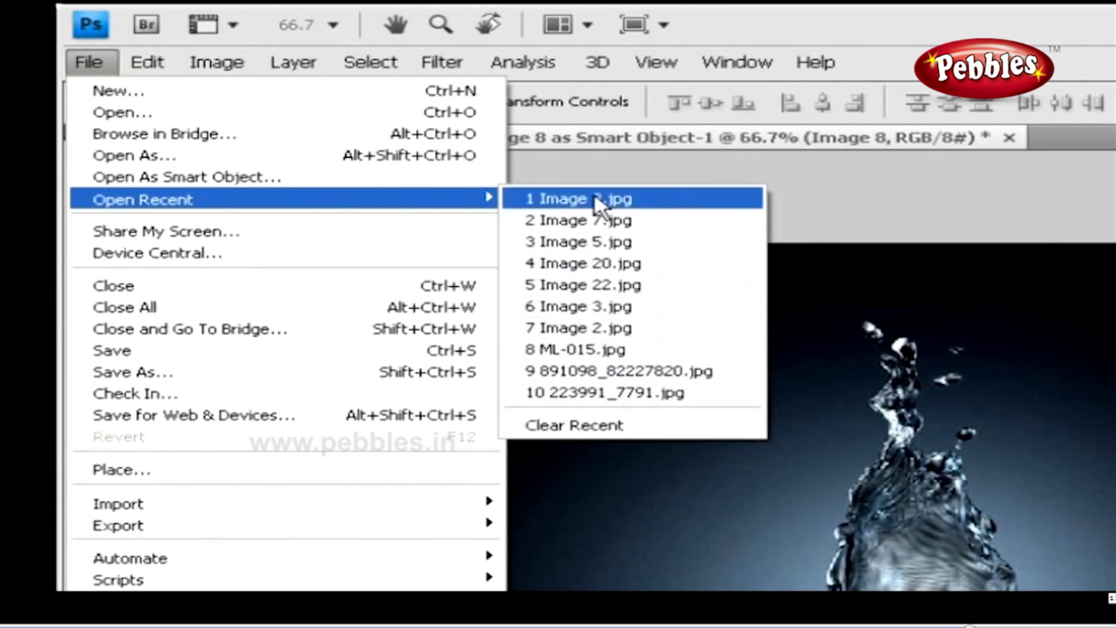
left_click(613, 427)
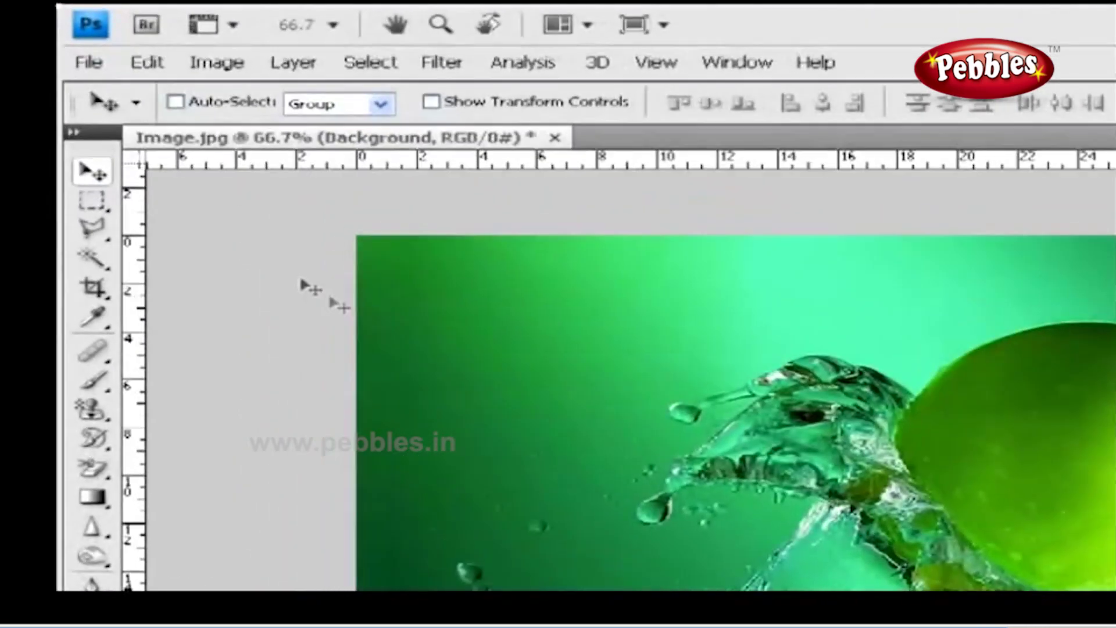
Step: Save the green apple image to the Desktop as "img 1" in Photoshop format and toggle the Maximize compatibility option
left_click(74, 67)
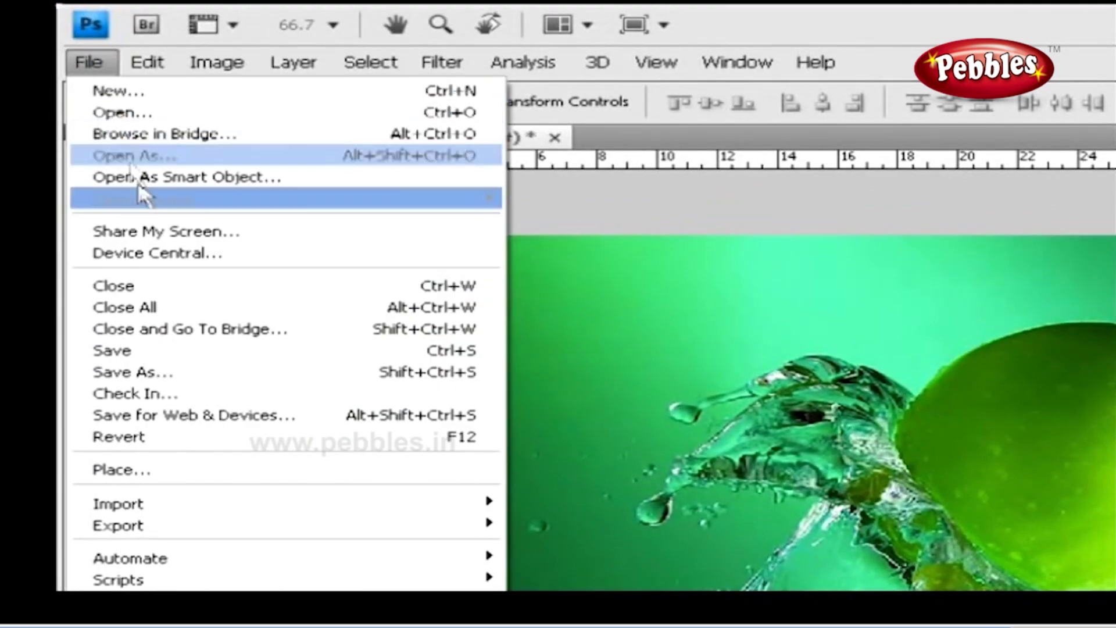
left_click(154, 349)
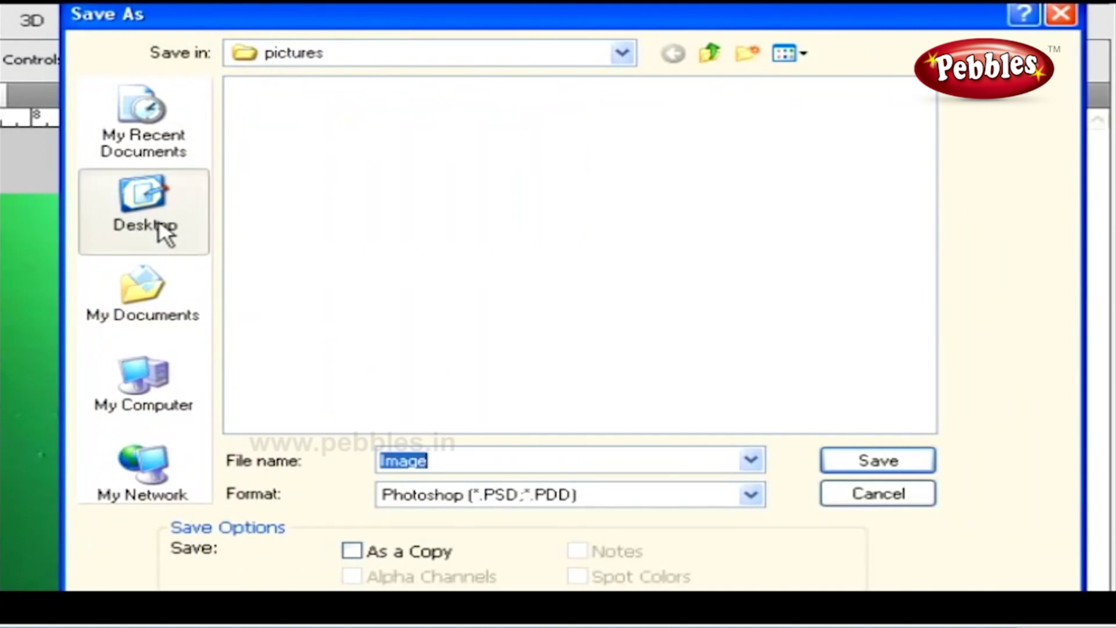
left_click(352, 246)
type("img 1")
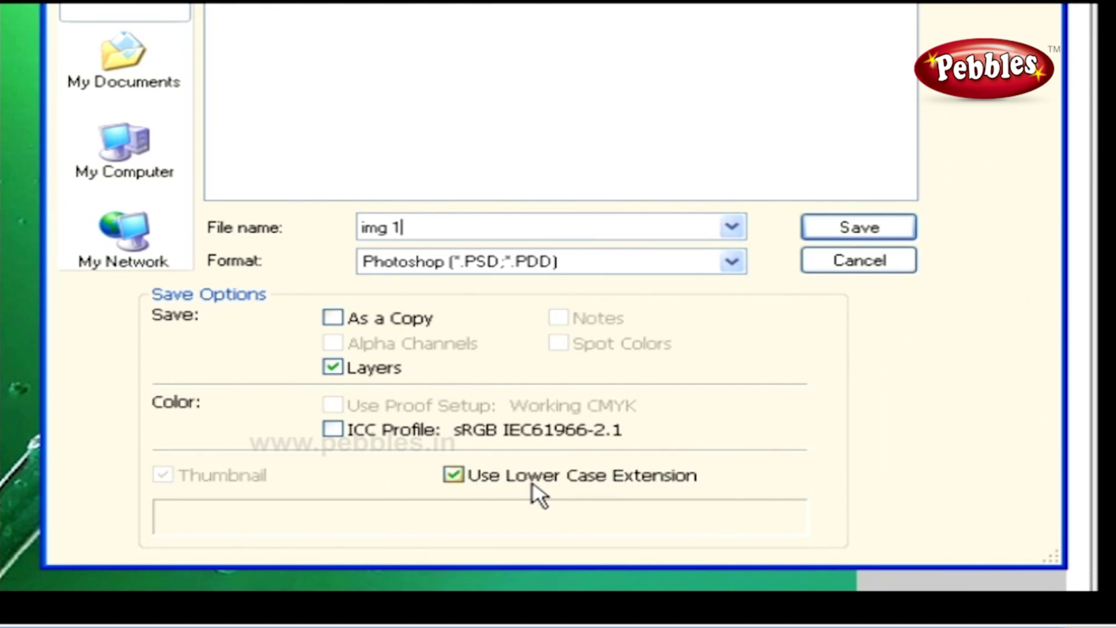
left_click(865, 229)
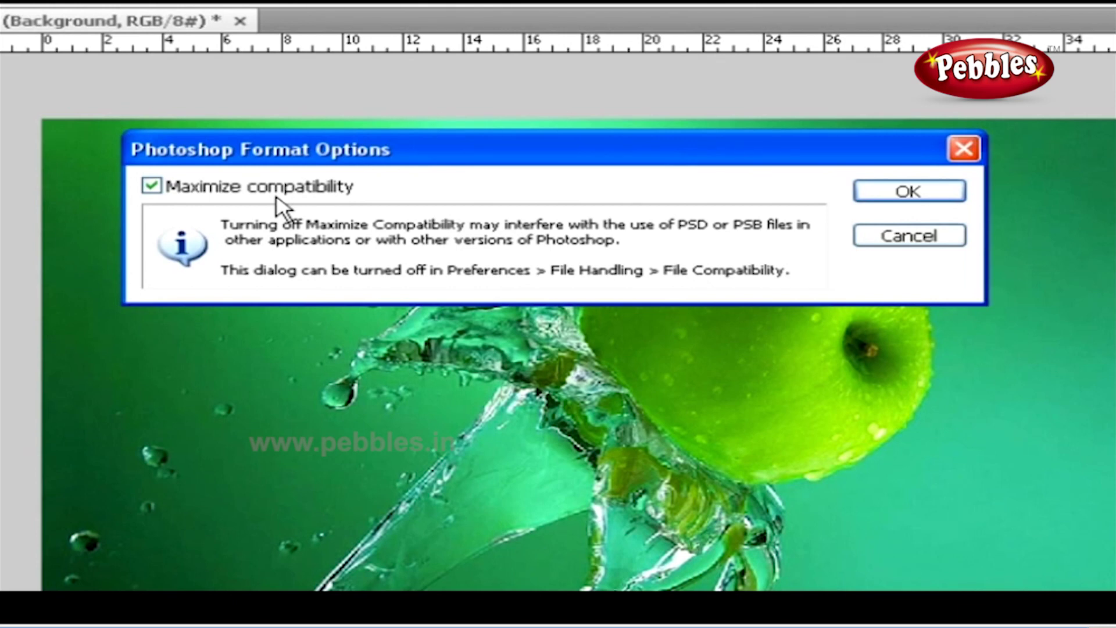
left_click(155, 185)
left_click(897, 194)
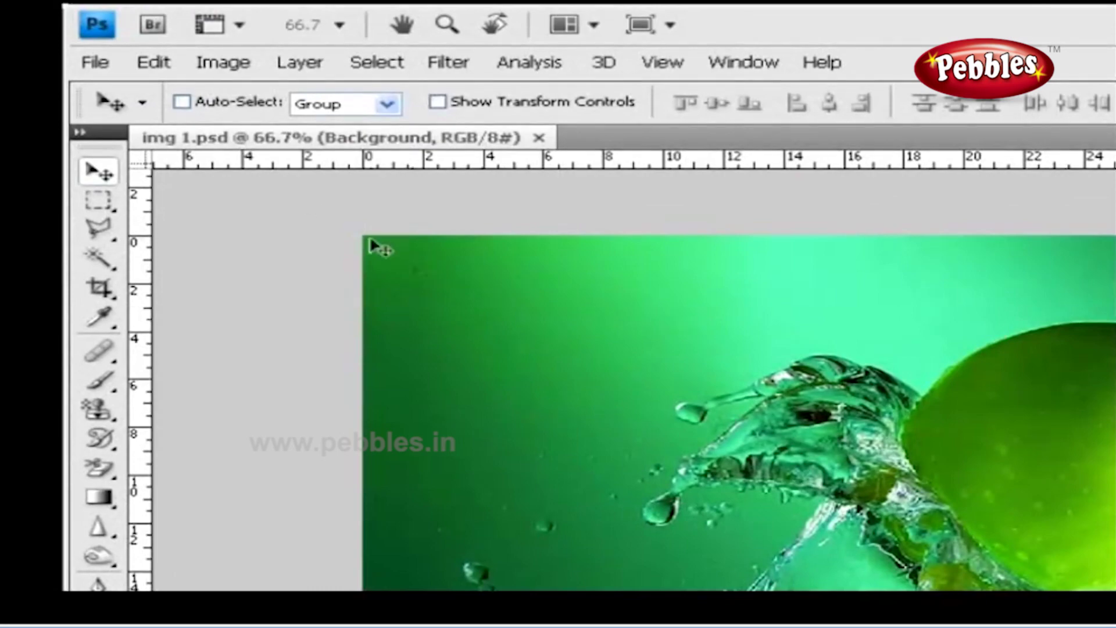
Step: Save a copy of the image to the Desktop as "img 2" in JPEG format
left_click(97, 64)
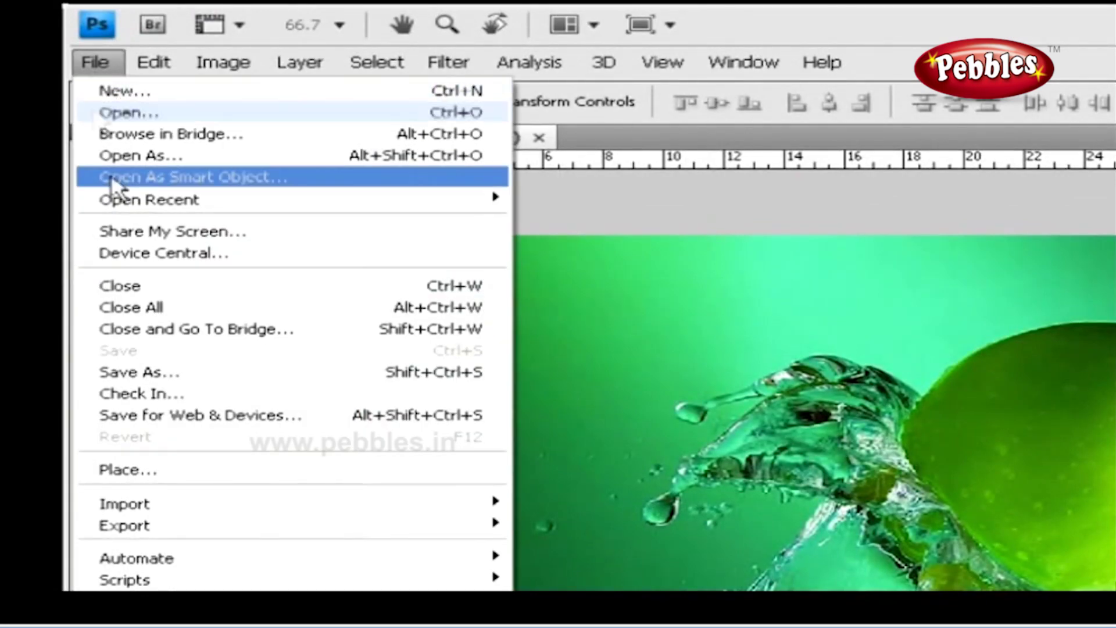
left_click(155, 373)
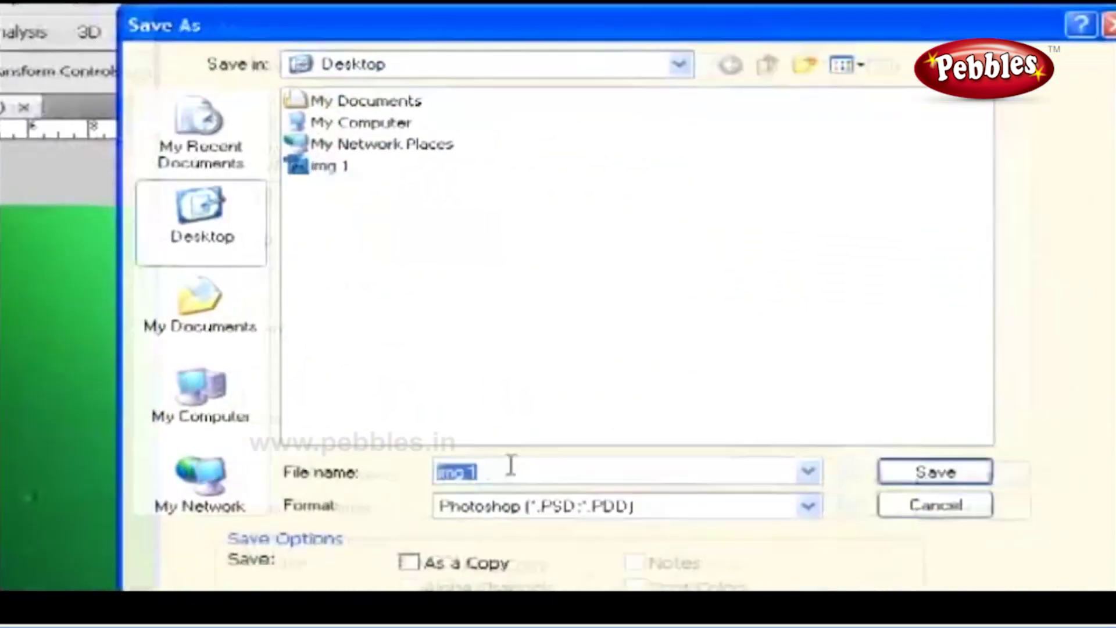
type("img 2")
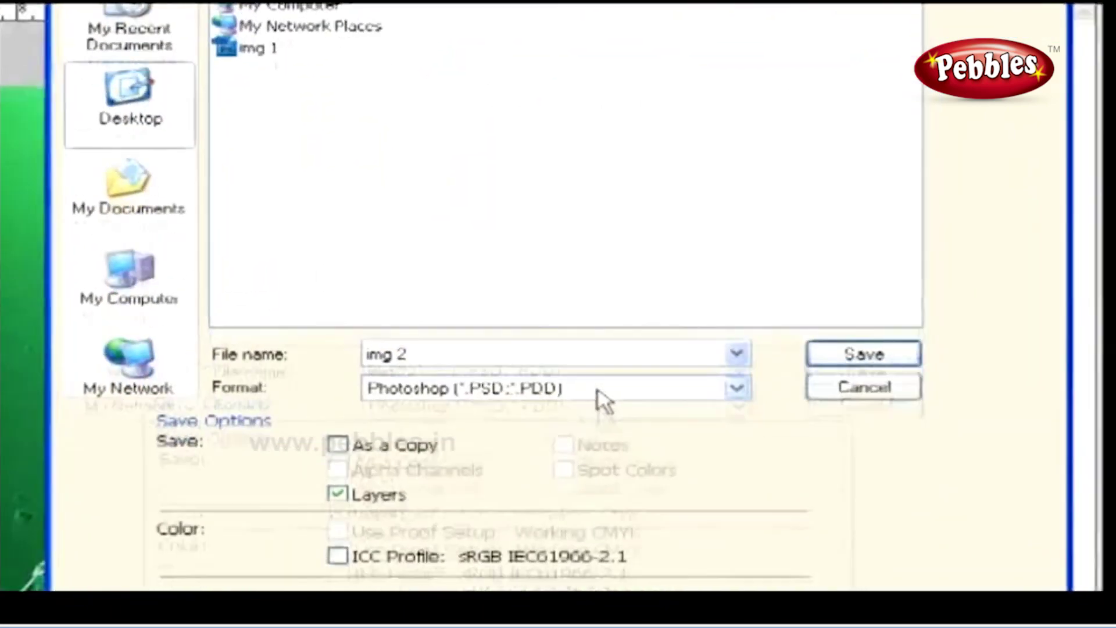
left_click(576, 502)
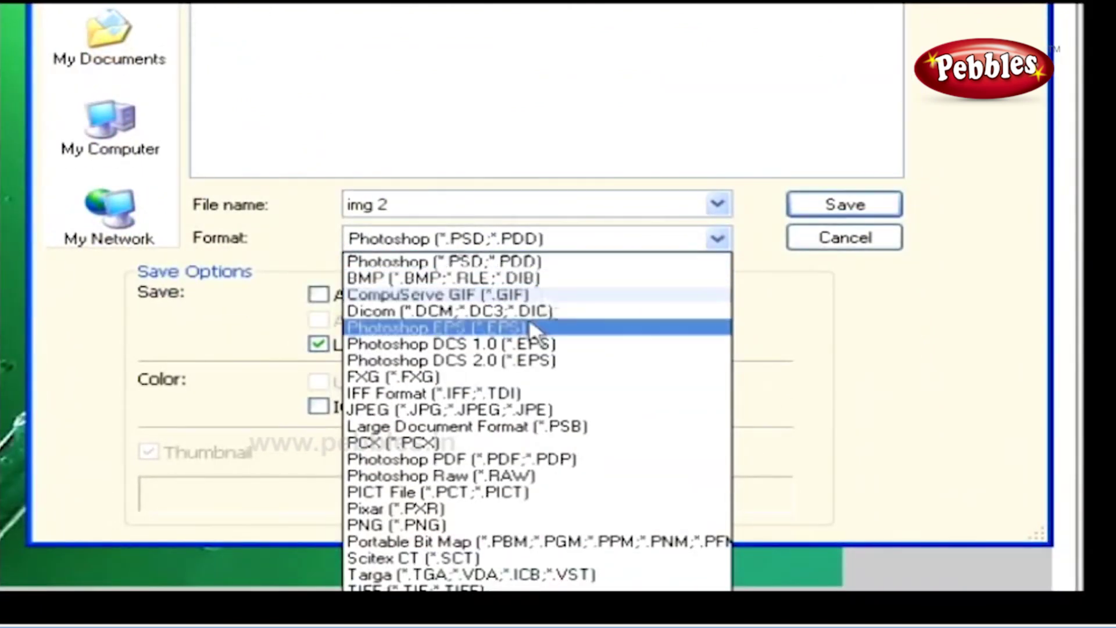
left_click(487, 410)
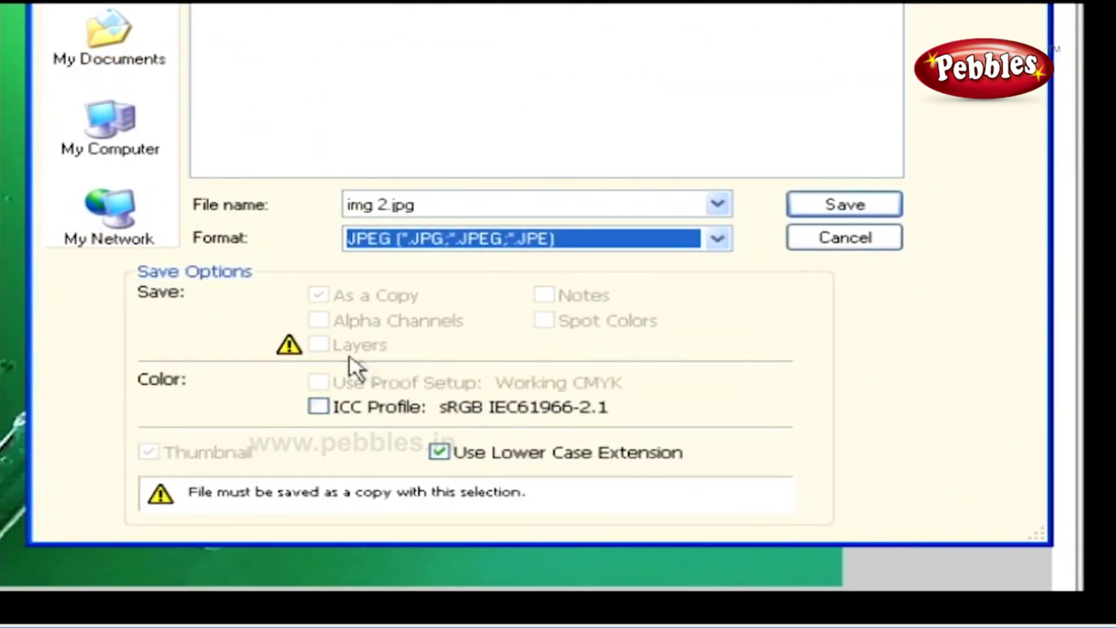
left_click(811, 217)
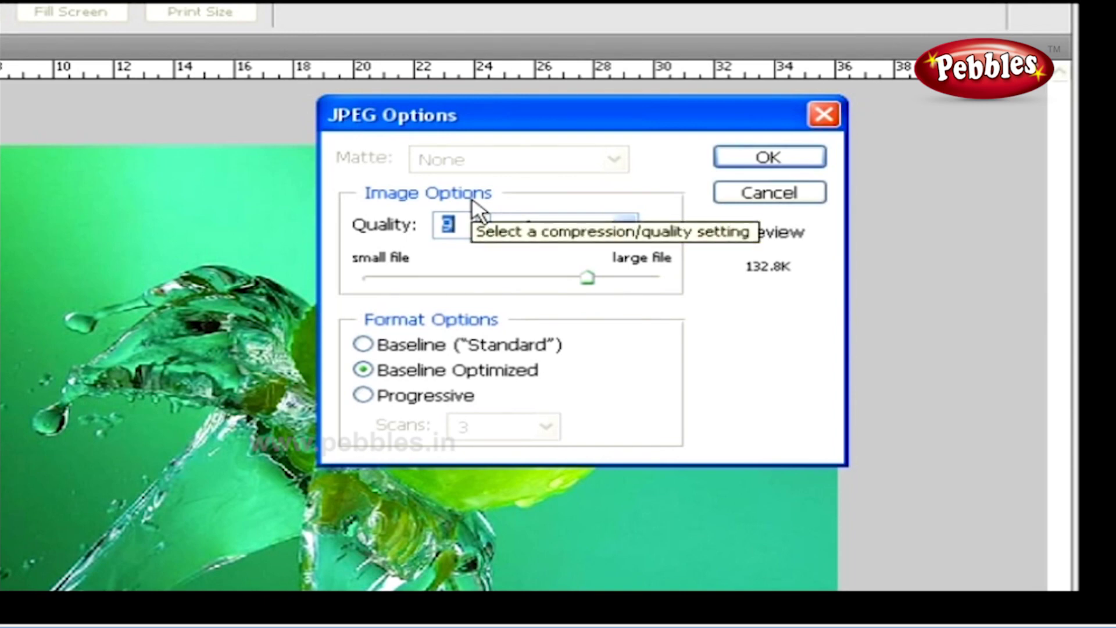
Step: Set the JPEG quality to 4 (Low) with the Baseline ("Standard") format option and confirm the JPEG options
left_click(625, 227)
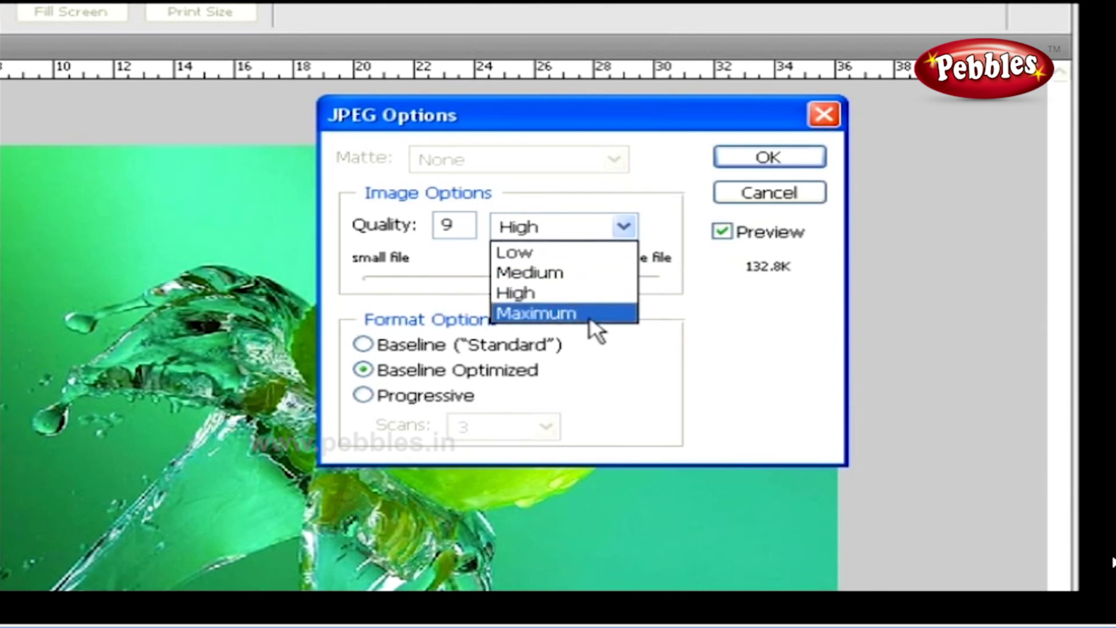
left_click(590, 273)
left_click(487, 279)
mouse_move(487, 280)
left_mouse_down()
mouse_move(535, 281)
mouse_move(472, 279)
left_mouse_up()
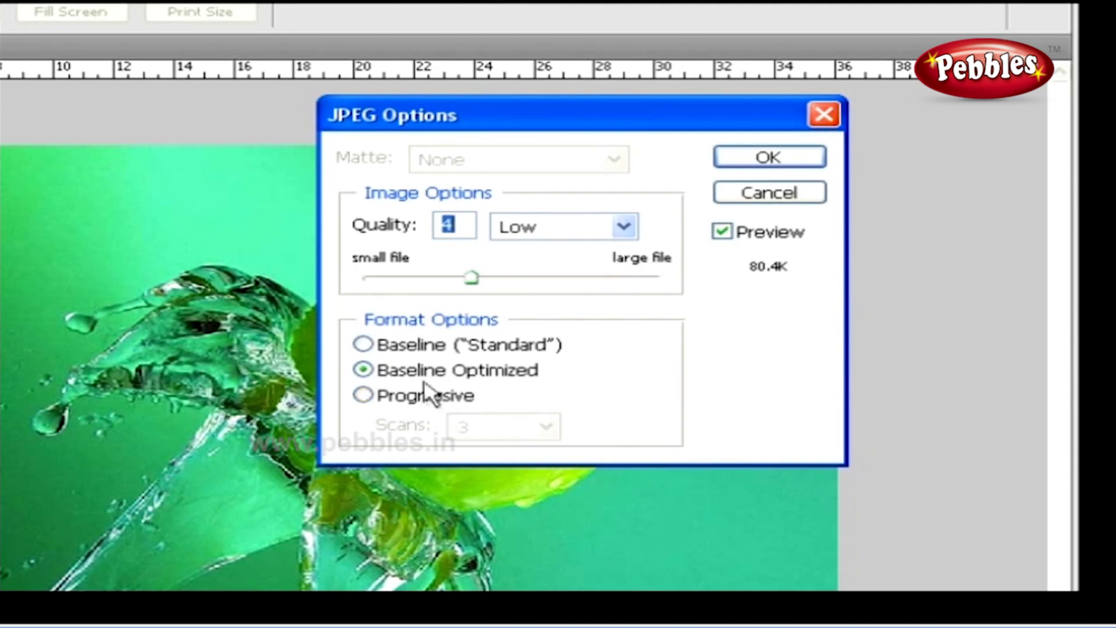
left_click(364, 345)
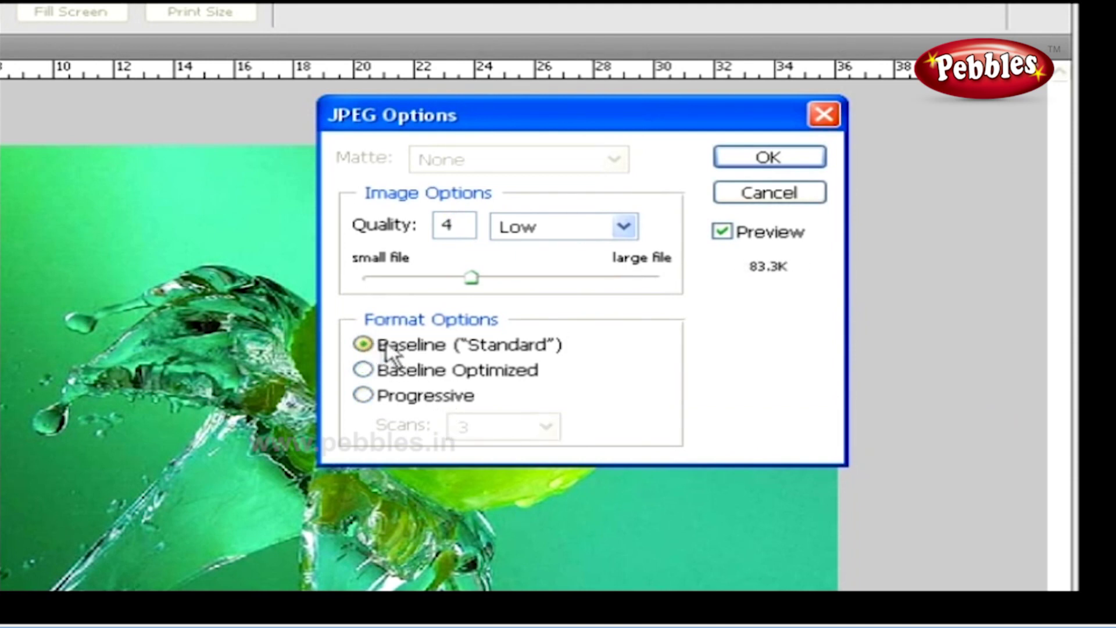
left_click(762, 163)
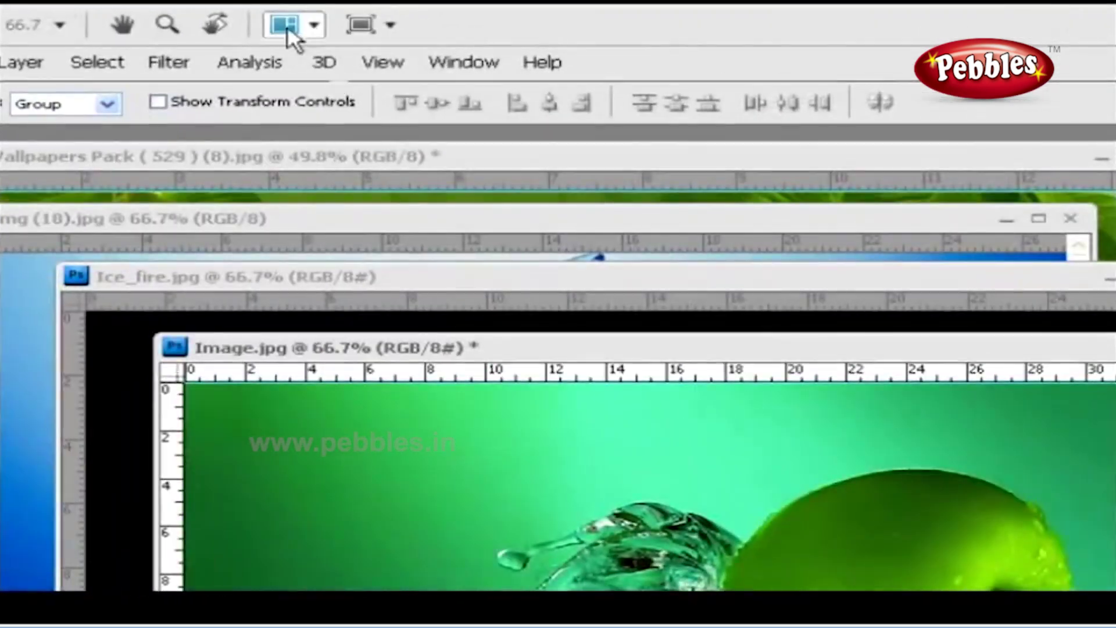
Step: Consolidate all floating documents into tabs and switch through Ice_fire.jpg, Img (18).jpg and the Combine Wallpapers Pack image
left_click(287, 26)
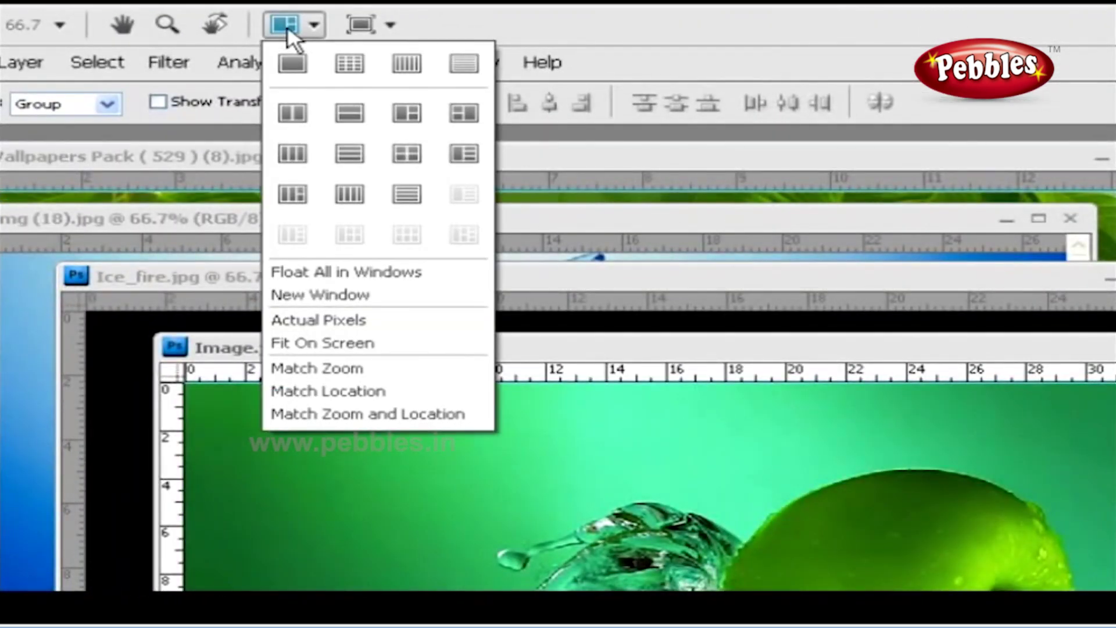
left_click(289, 61)
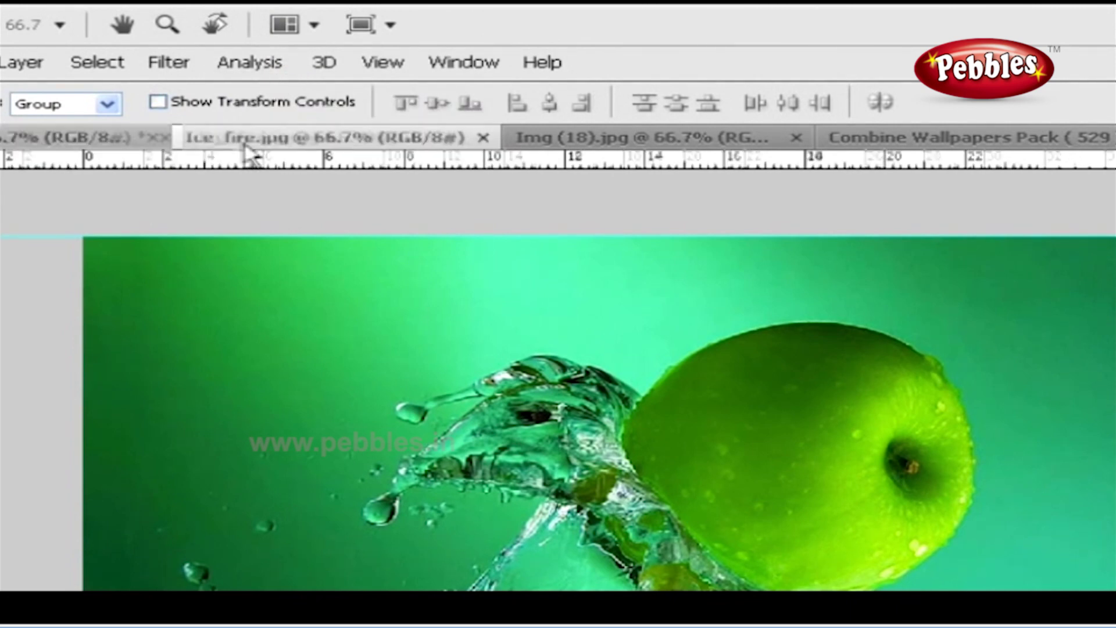
left_click(238, 139)
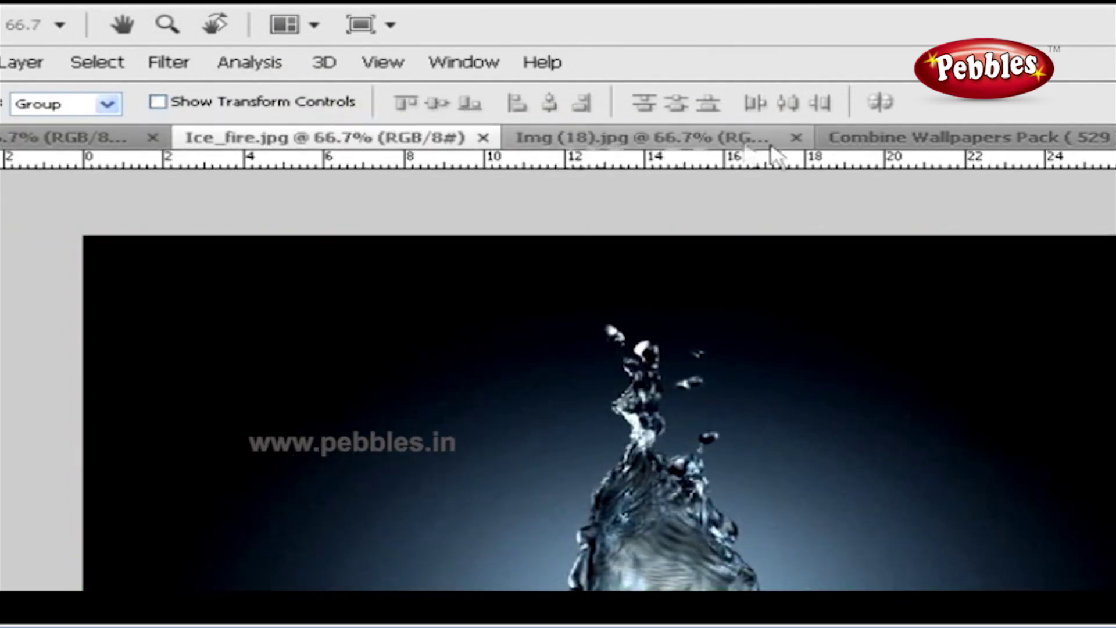
left_click(747, 138)
left_click(905, 140)
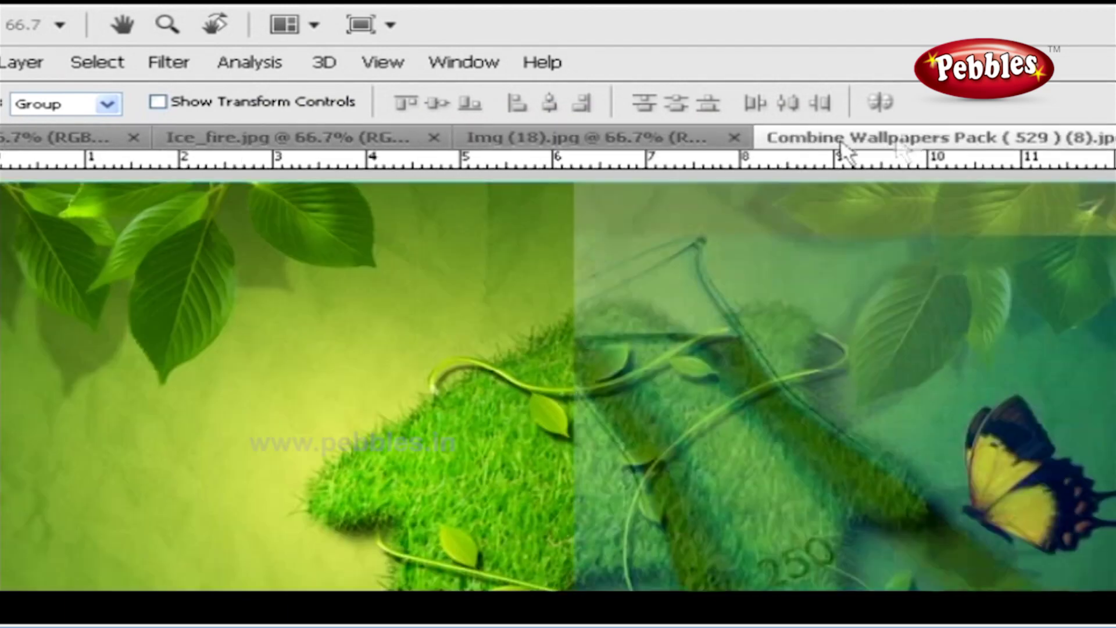
Step: Tile all open documents in a grid, then rearrange them into side-by-side vertical tiles
left_click(294, 26)
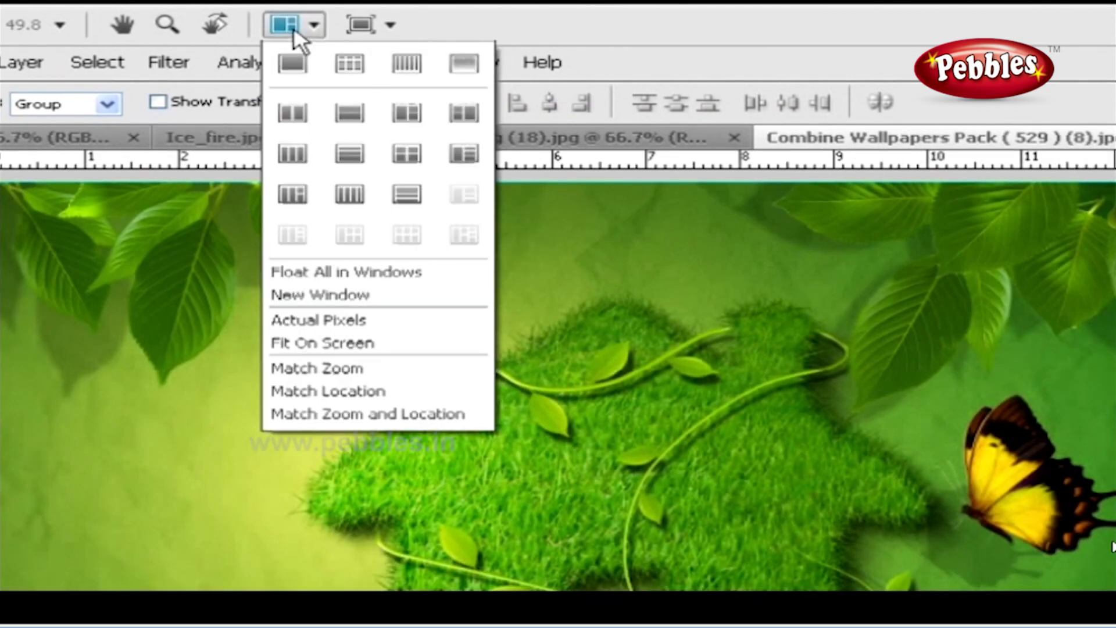
left_click(357, 65)
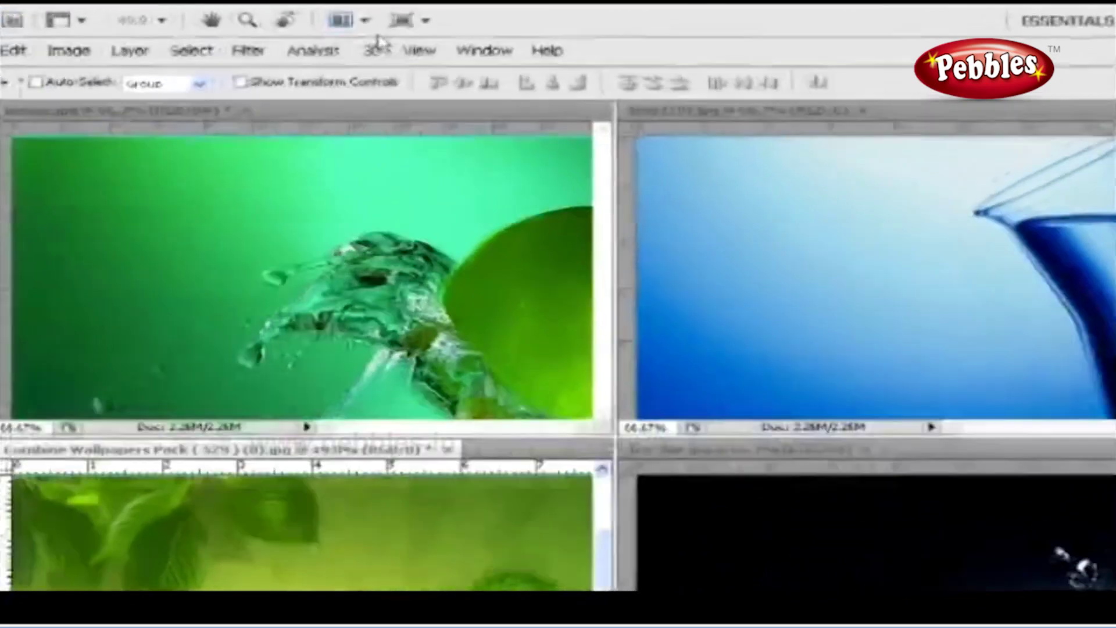
left_click(387, 15)
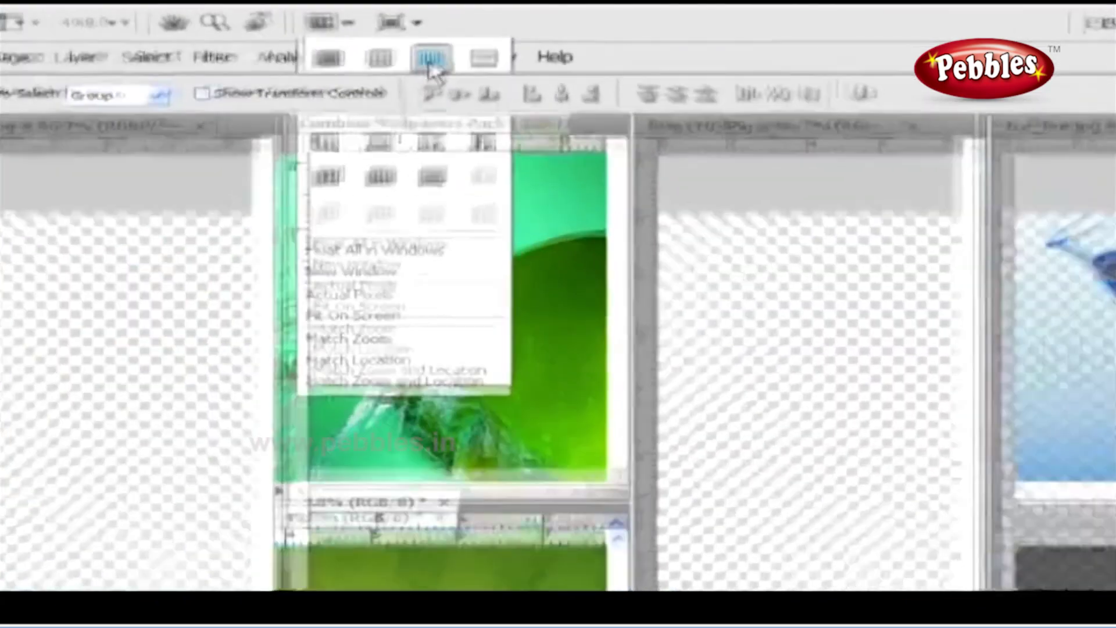
left_click(419, 63)
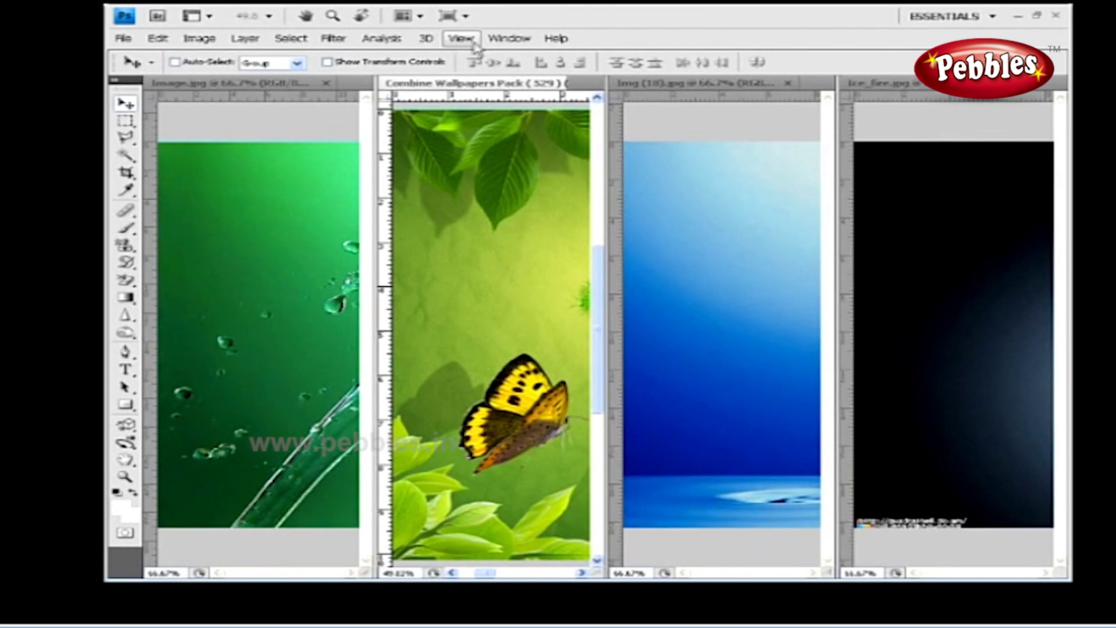
Step: Tile all open documents horizontally so the images are stacked one above another
left_click(407, 16)
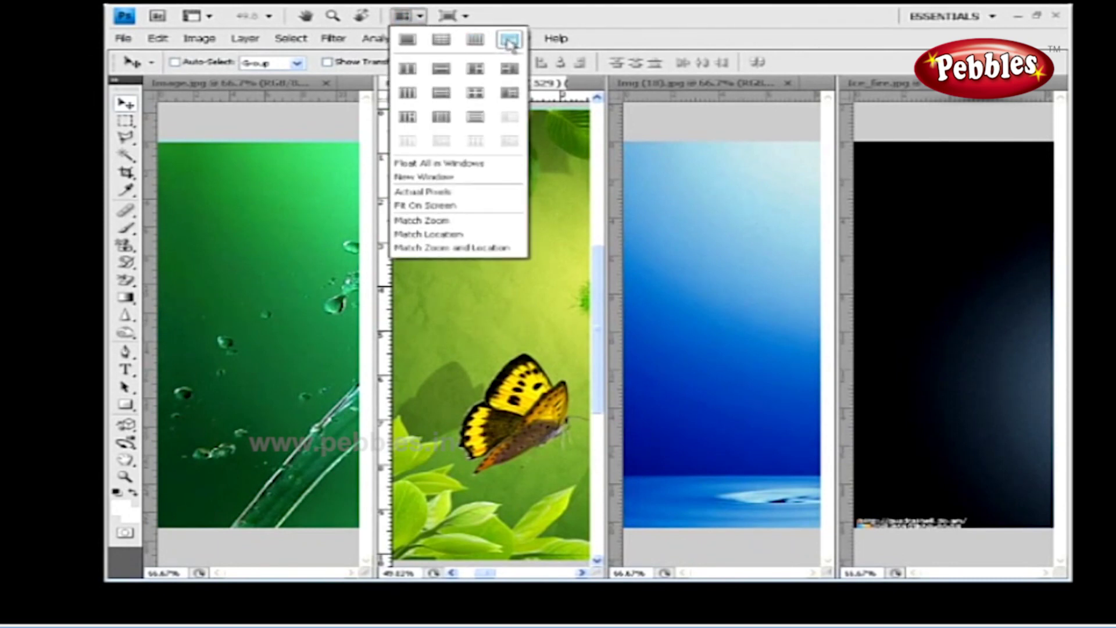
left_click(509, 40)
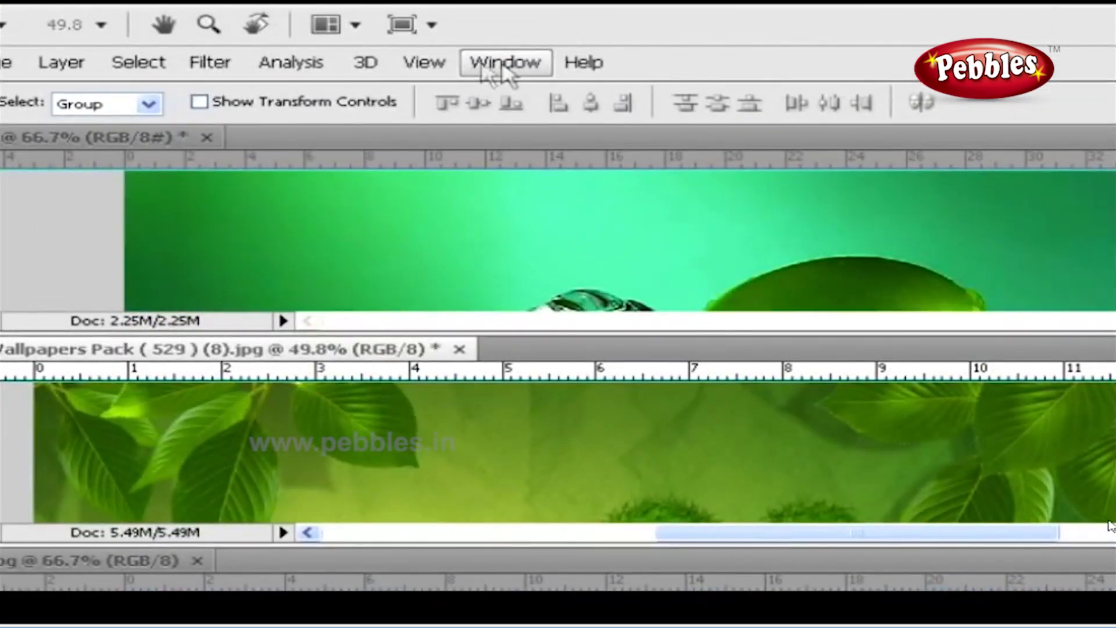
Step: Open the document arrangement options
left_click(343, 24)
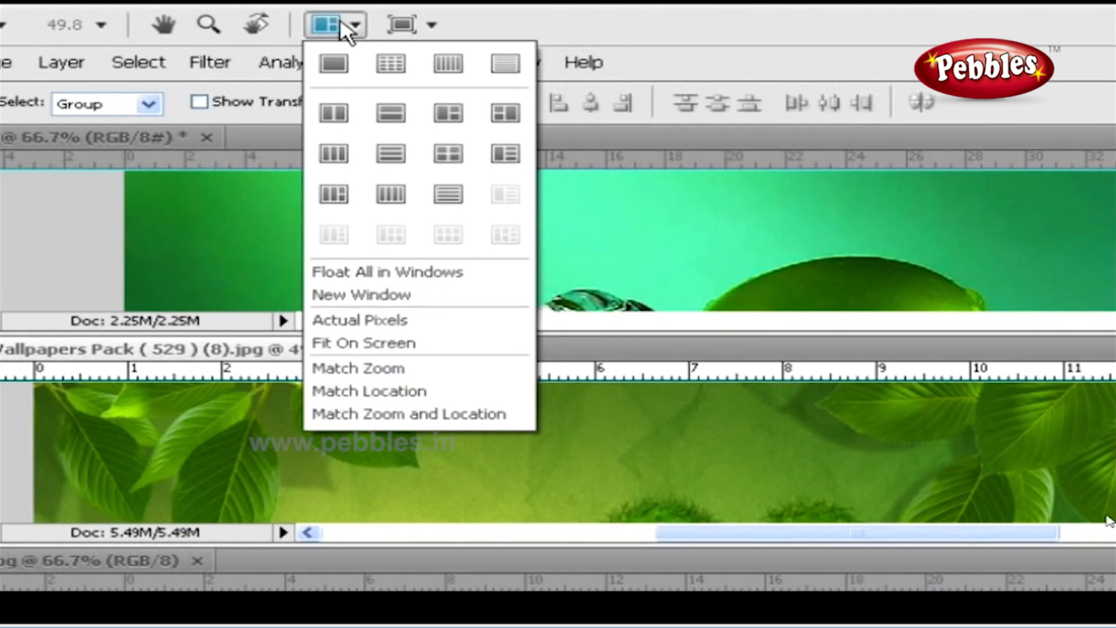